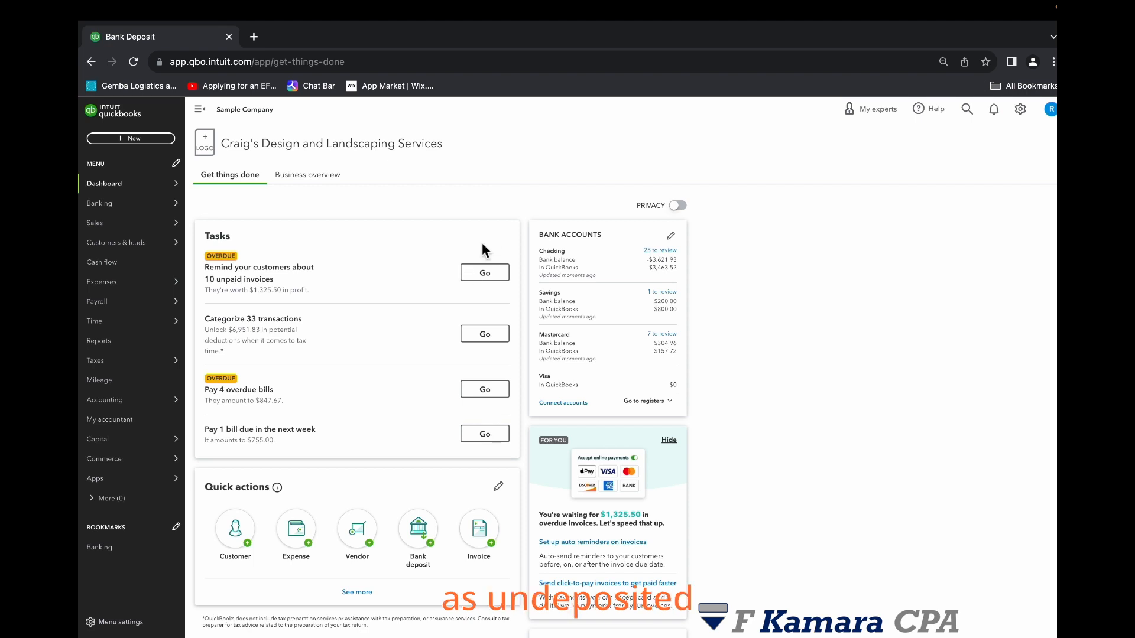
- Start a new invoice and select Amy's Bird Sanctuary as the customer
click(139, 139)
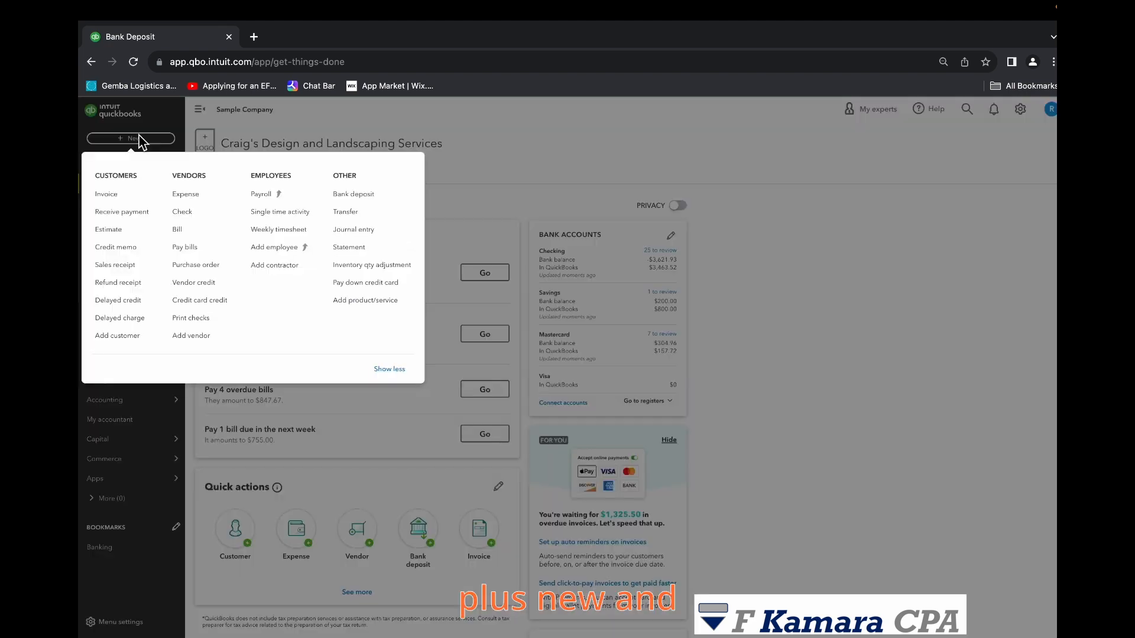
click(125, 214)
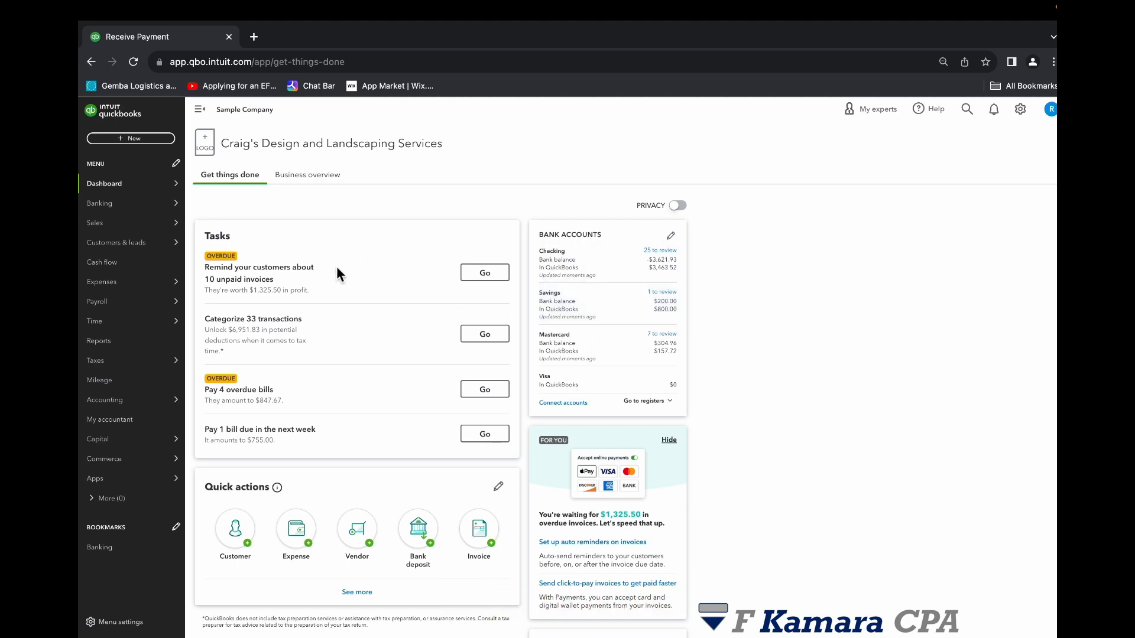
click(155, 139)
click(110, 194)
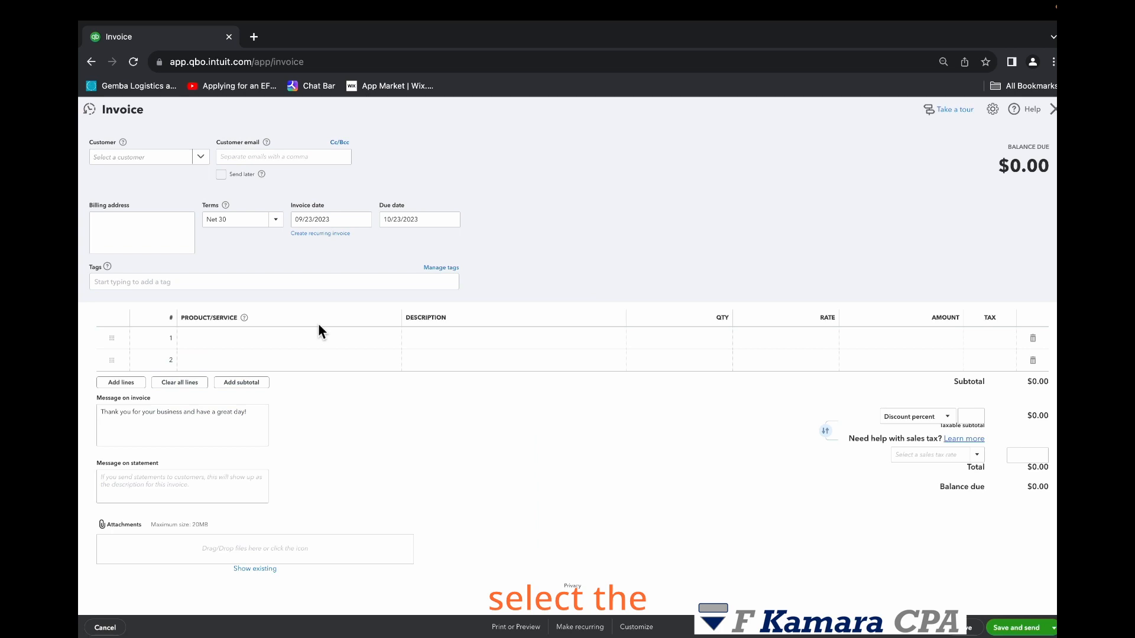
click(201, 156)
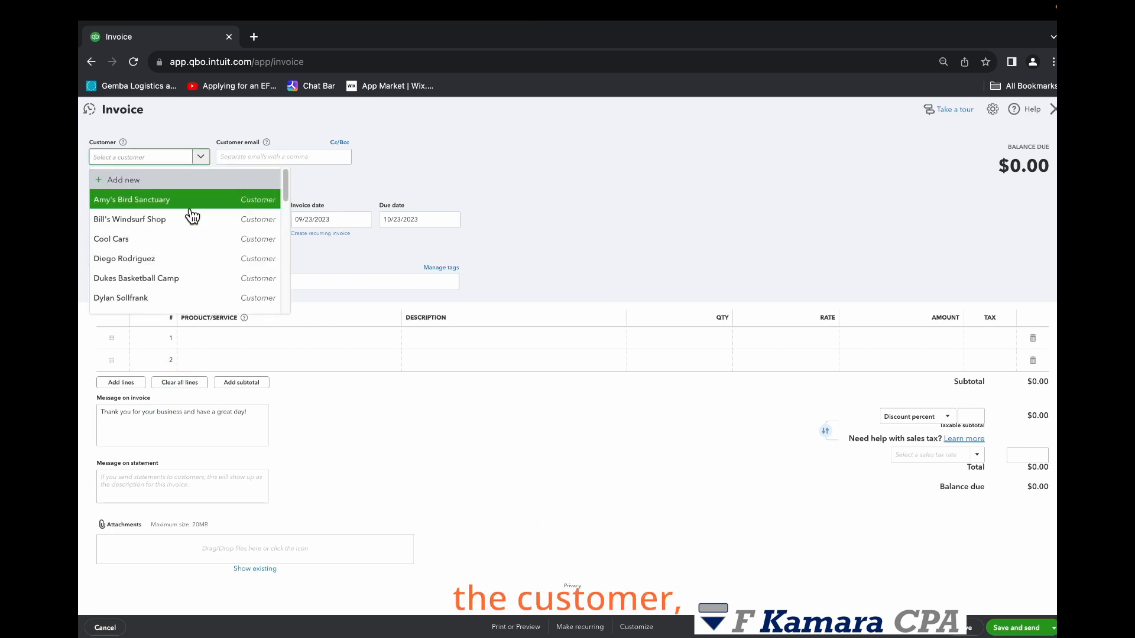
click(190, 197)
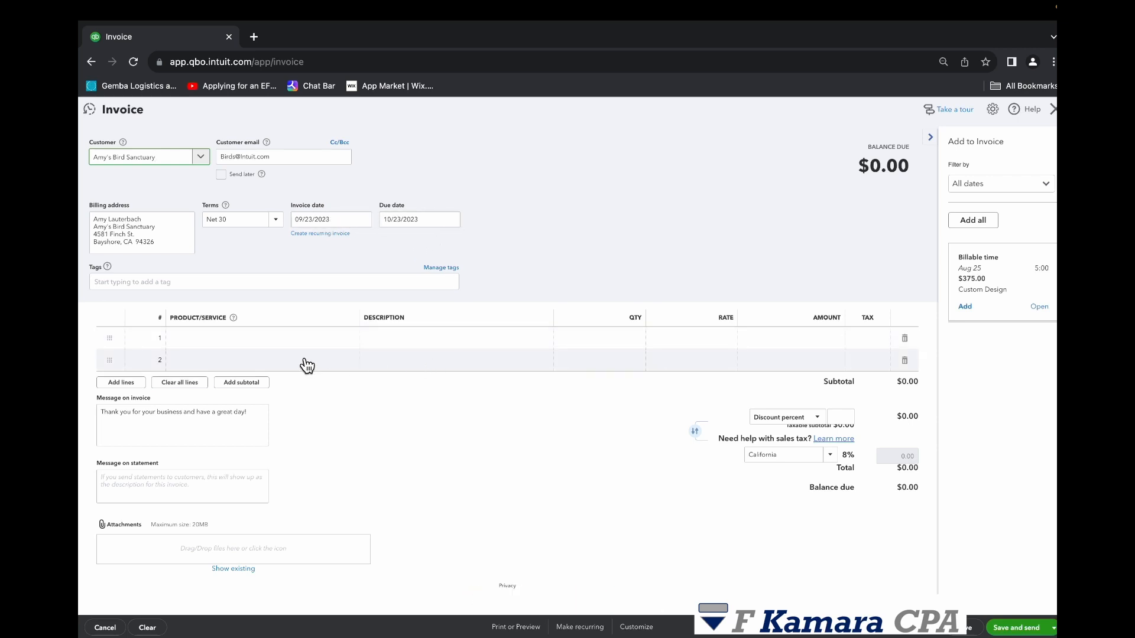
- Add a Design:Fountains:Pump line to the invoice with a quantity of 30
click(331, 338)
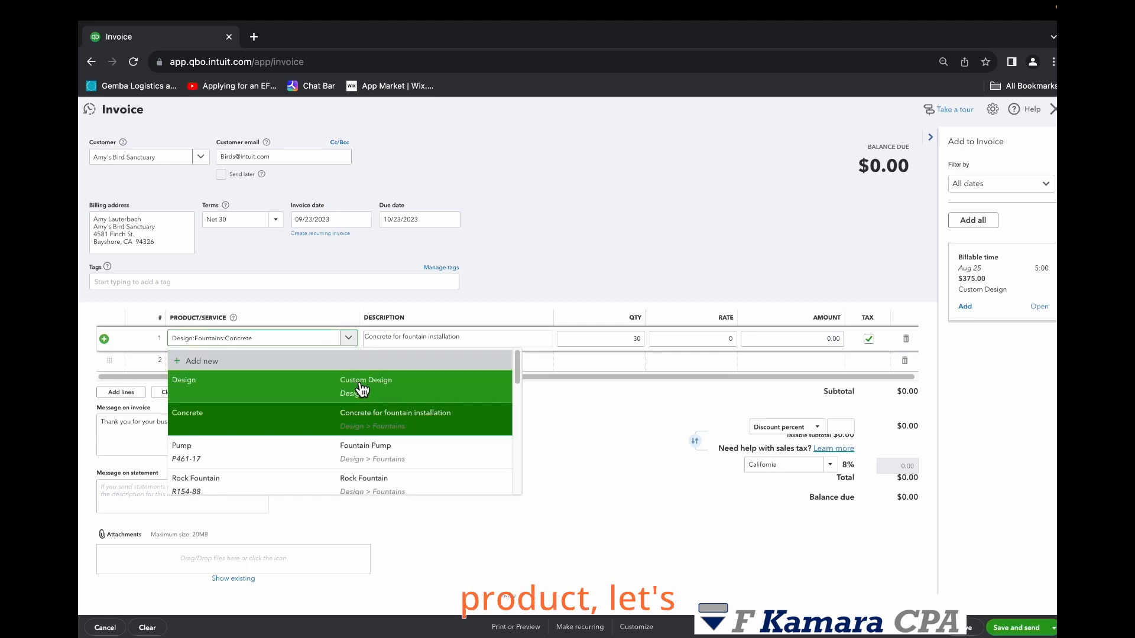
click(373, 450)
click(628, 341)
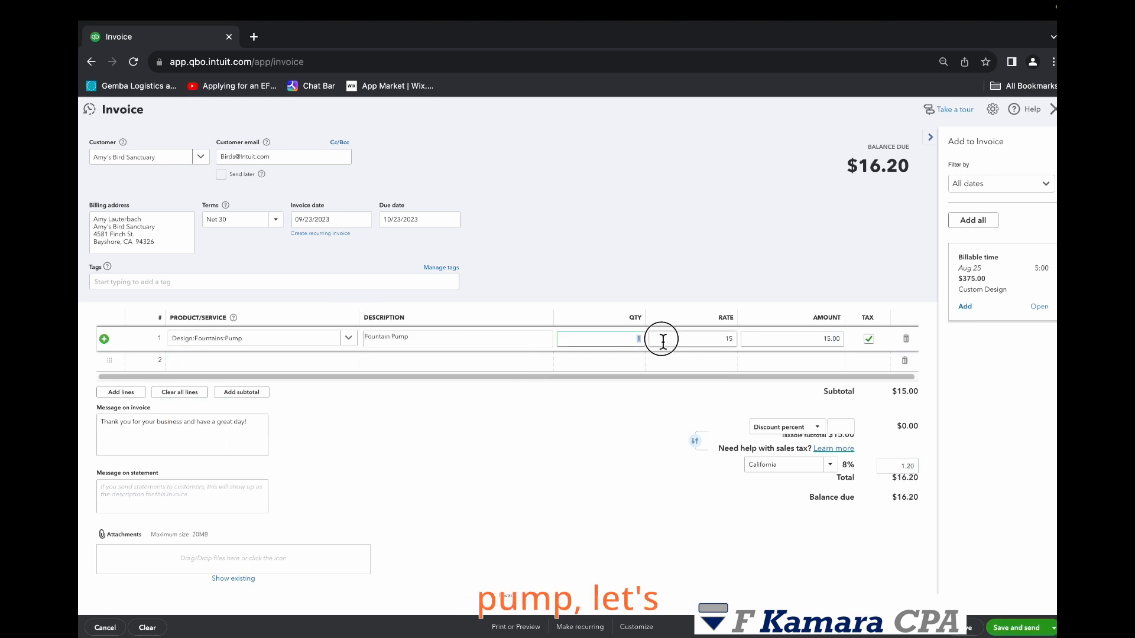
text(30)
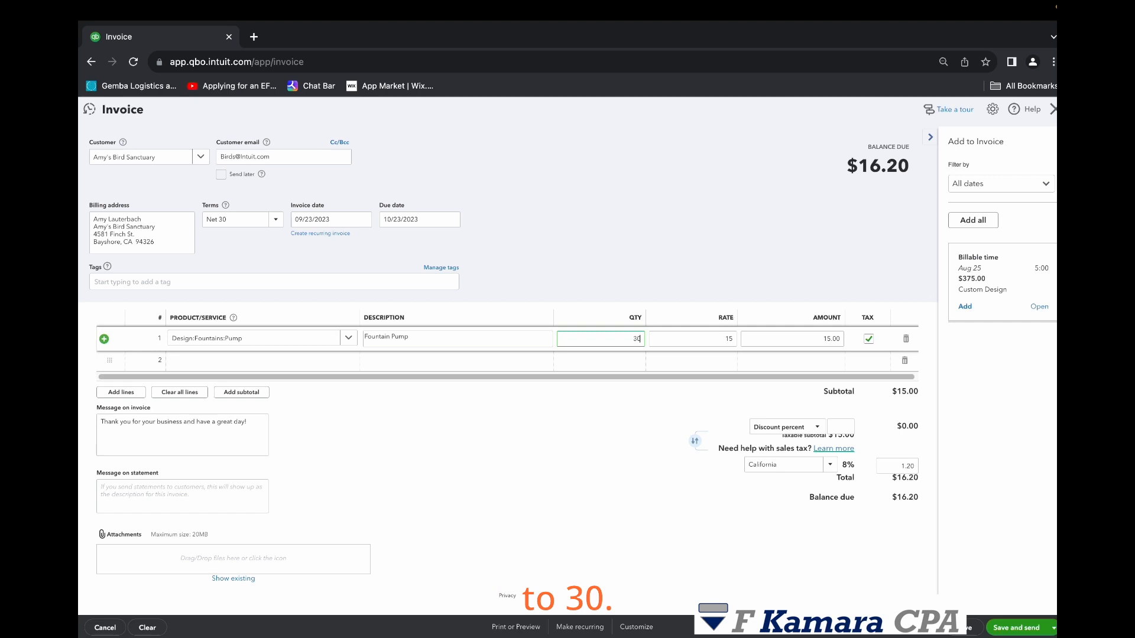
click(578, 385)
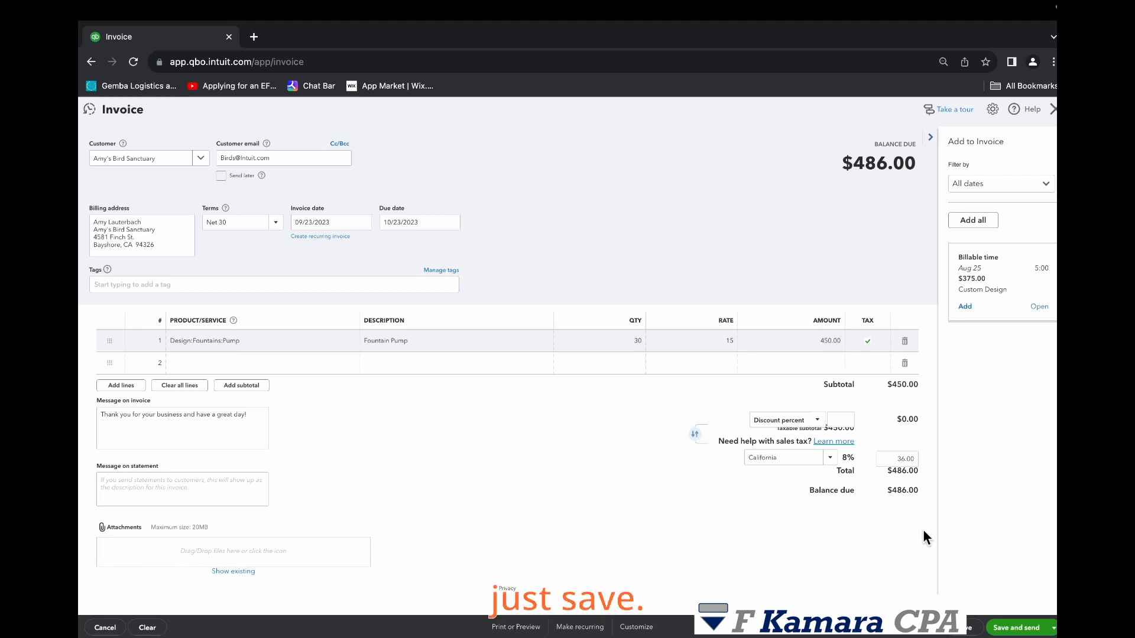
- Save the invoice and send it by email to the customer
click(1053, 628)
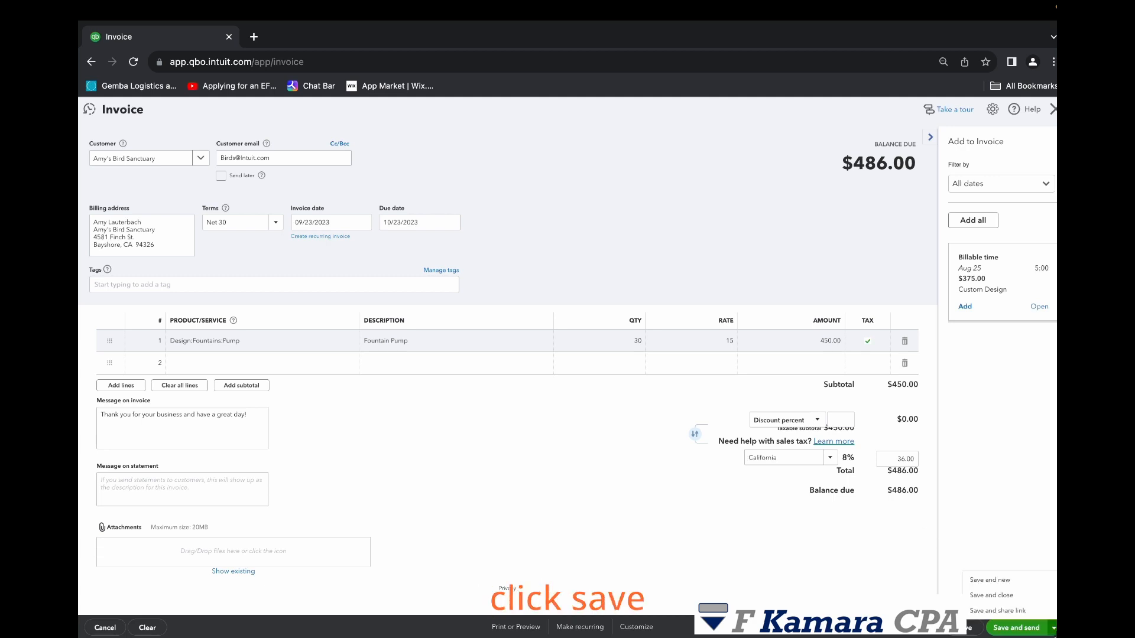
click(1017, 628)
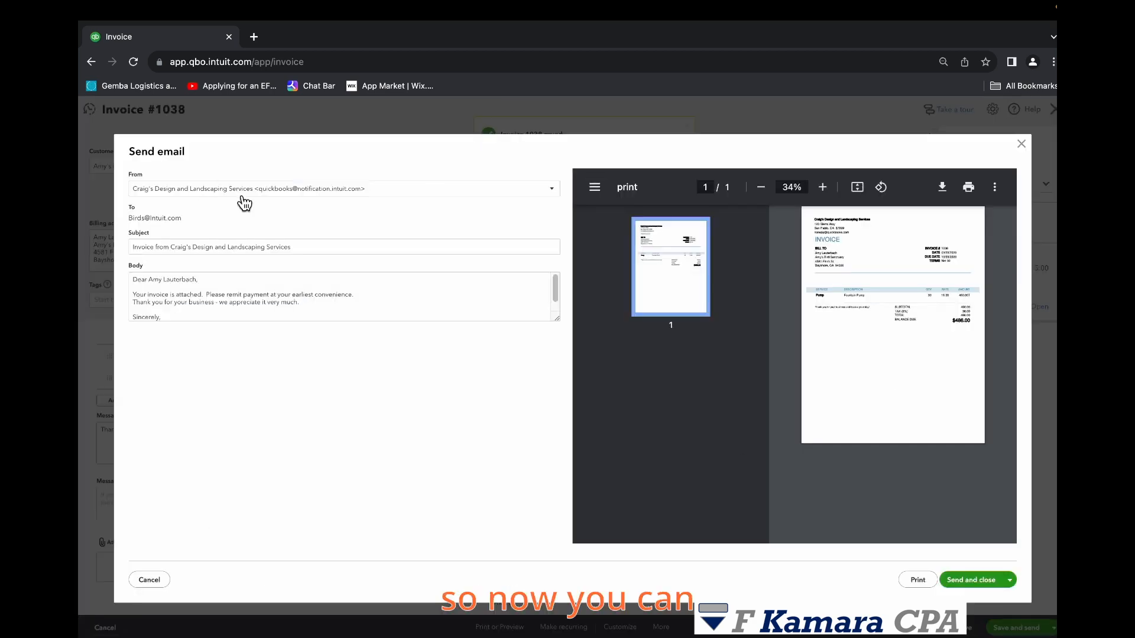
scroll(556, 298, down, 1)
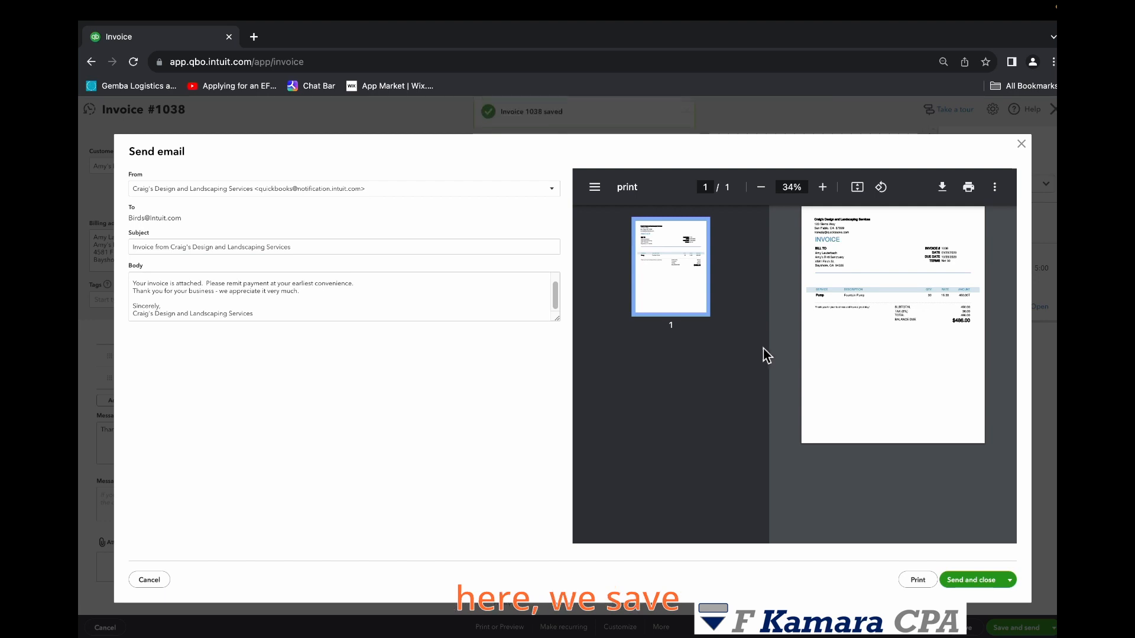
click(993, 580)
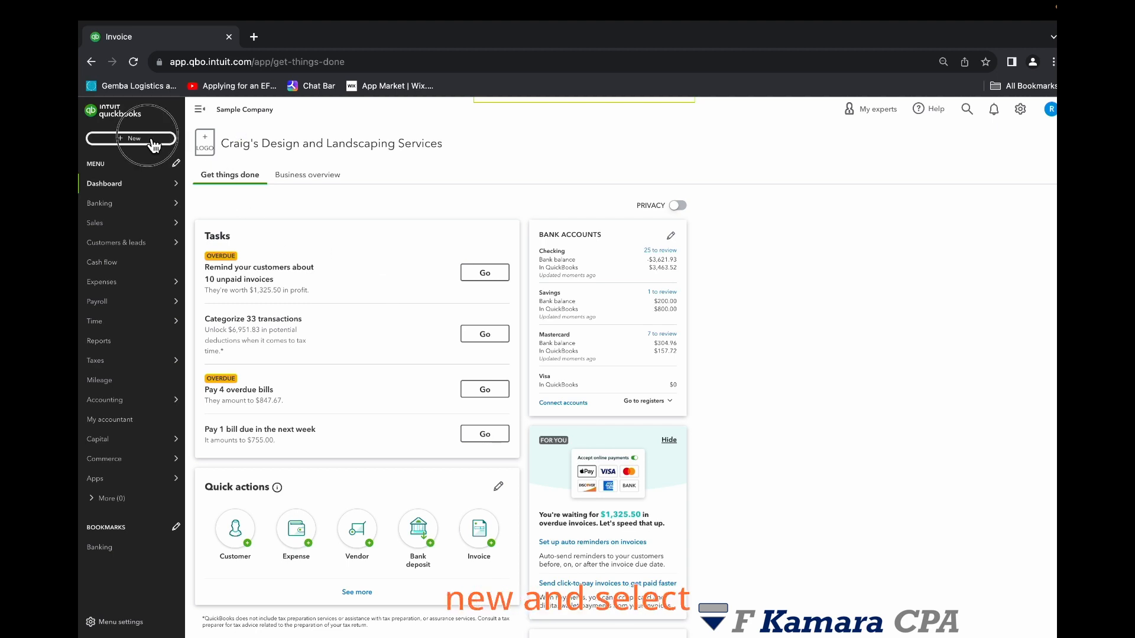
- Open a new received payment for the customer Amy's Bird Sanctuary
click(131, 139)
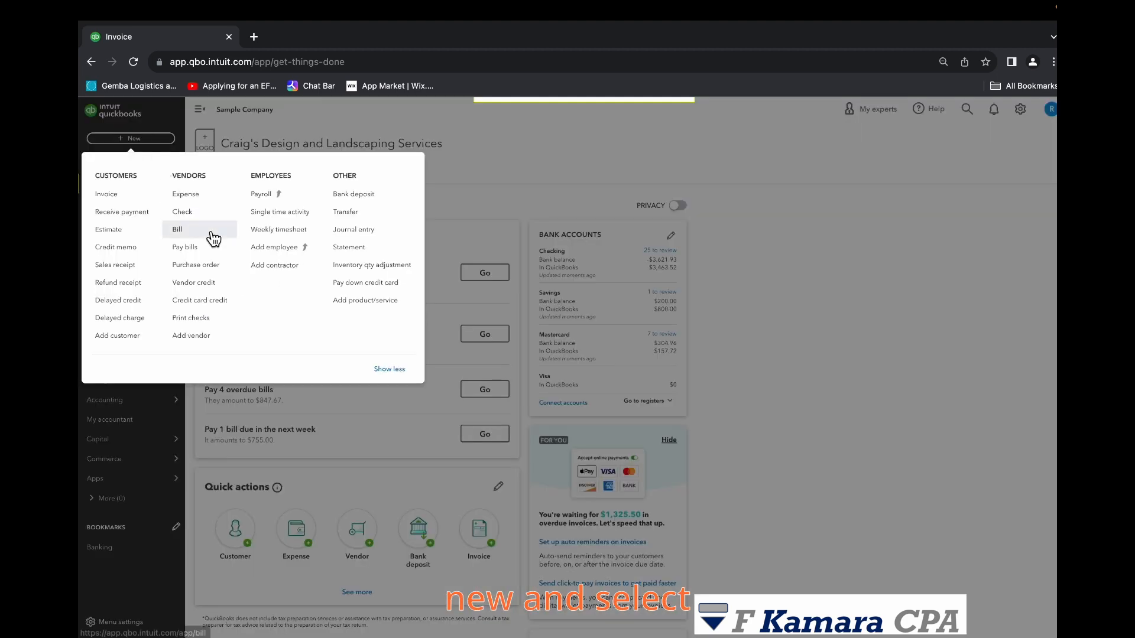
click(114, 212)
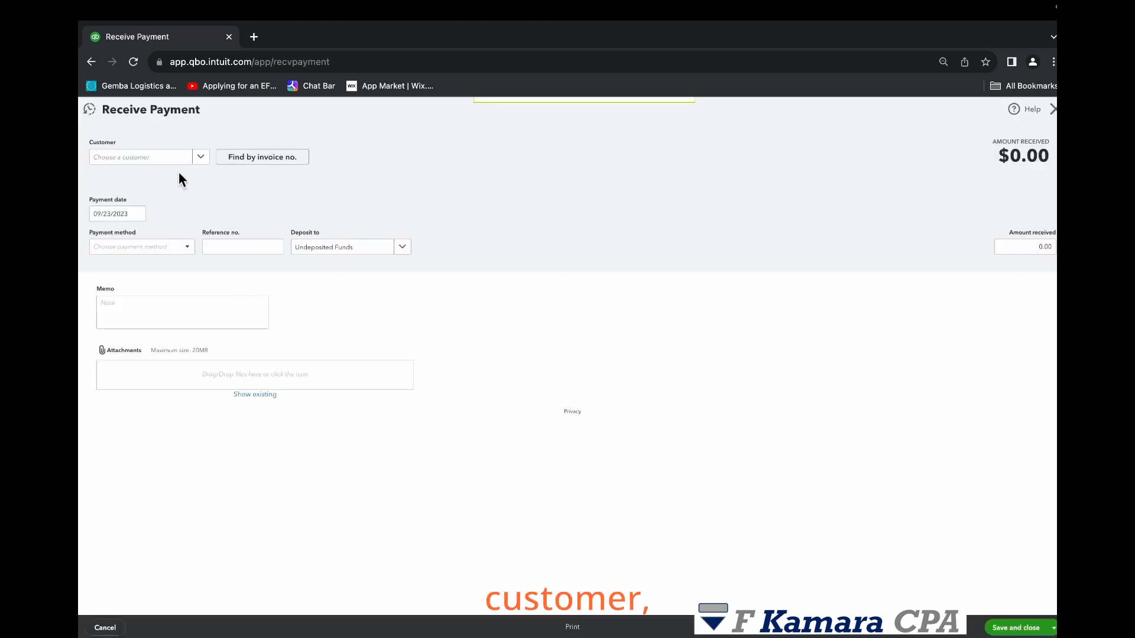
click(201, 160)
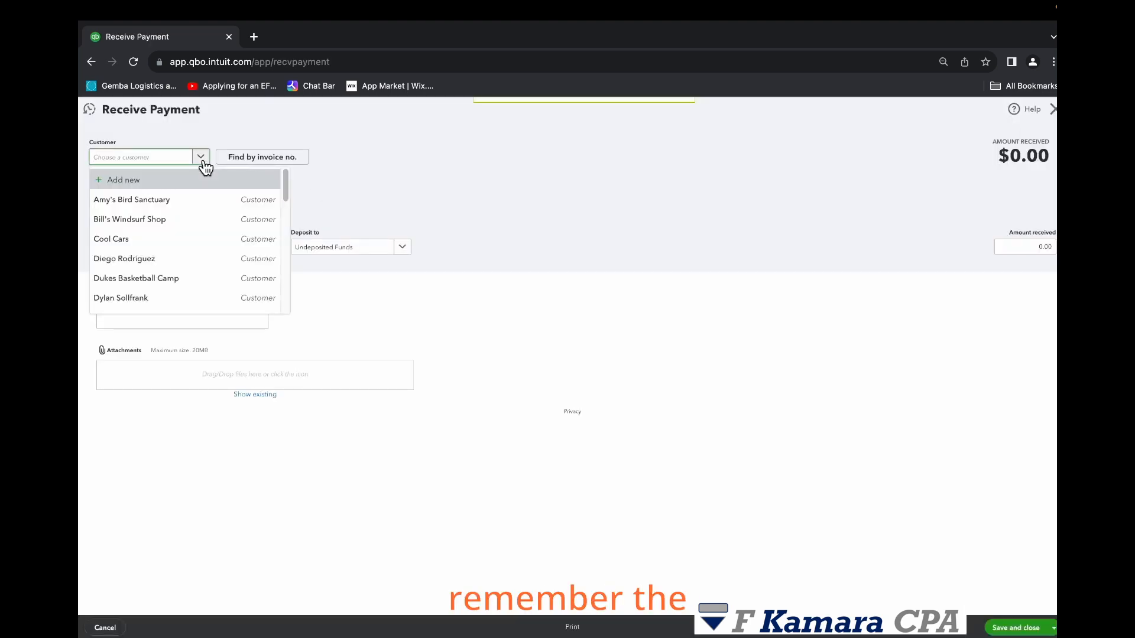
click(192, 203)
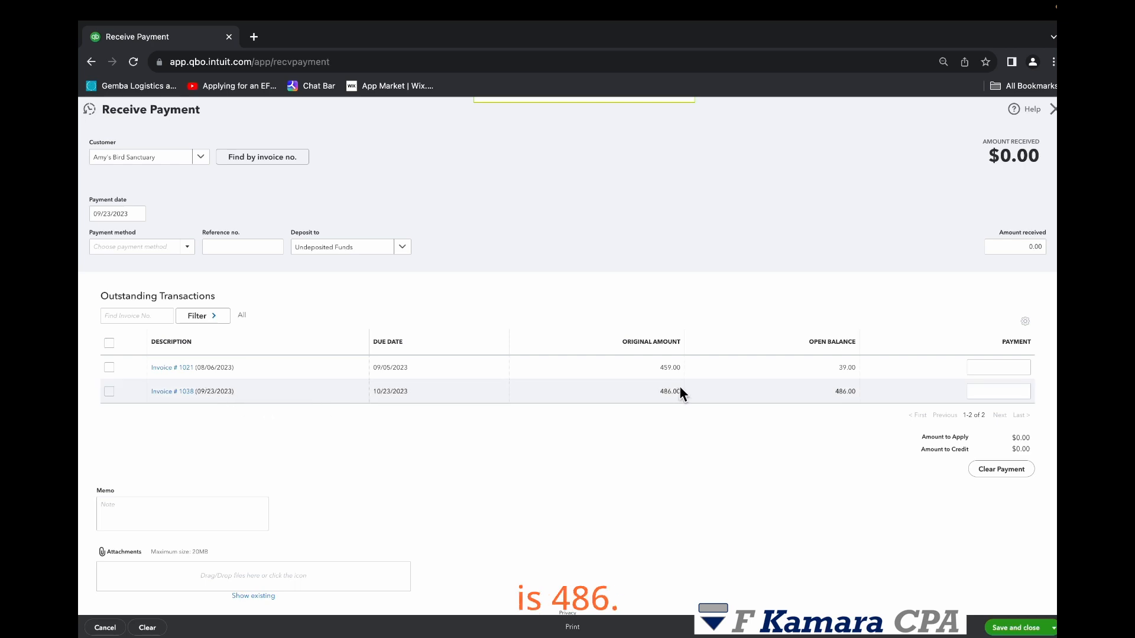
- Set the payment date to 09/23/2023 and the payment method to Check
drag(662, 392, 686, 391)
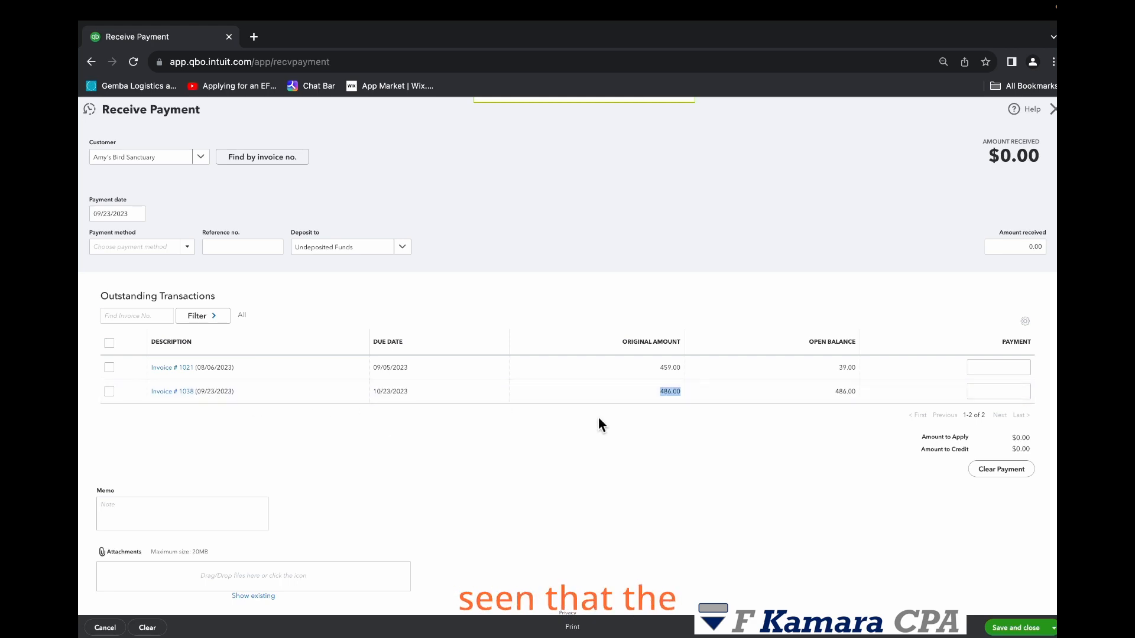
click(614, 474)
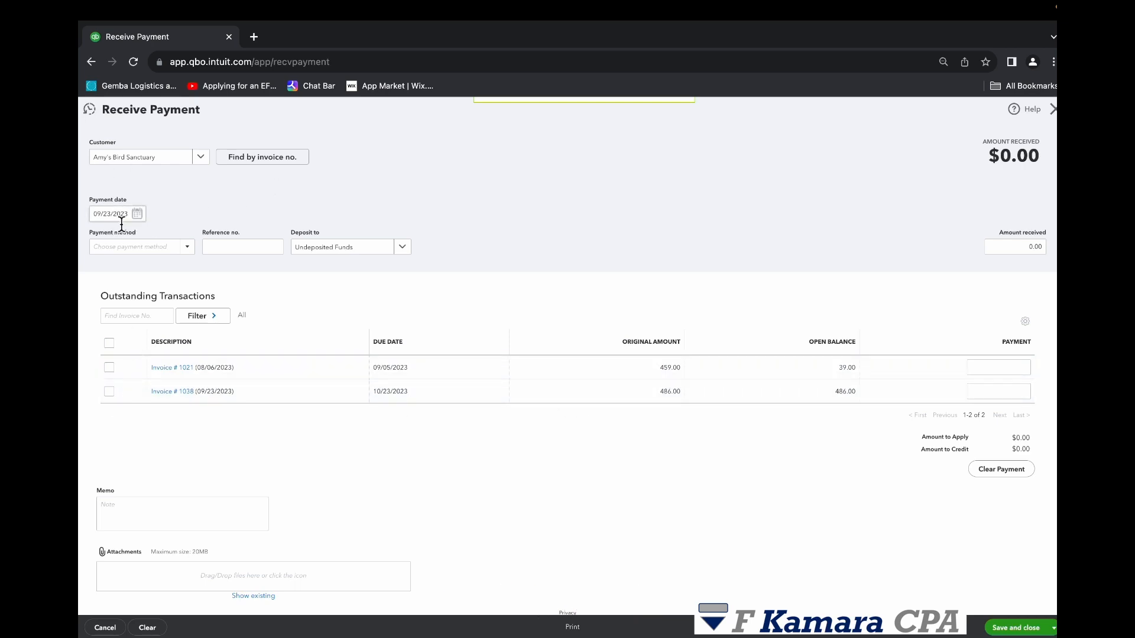
click(137, 214)
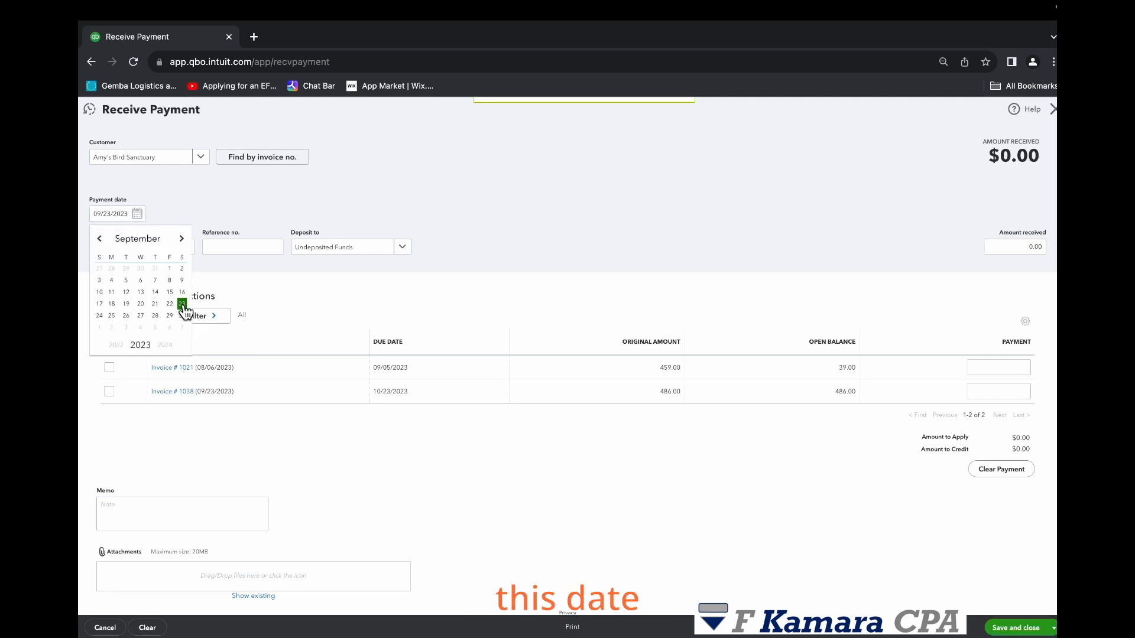
click(182, 304)
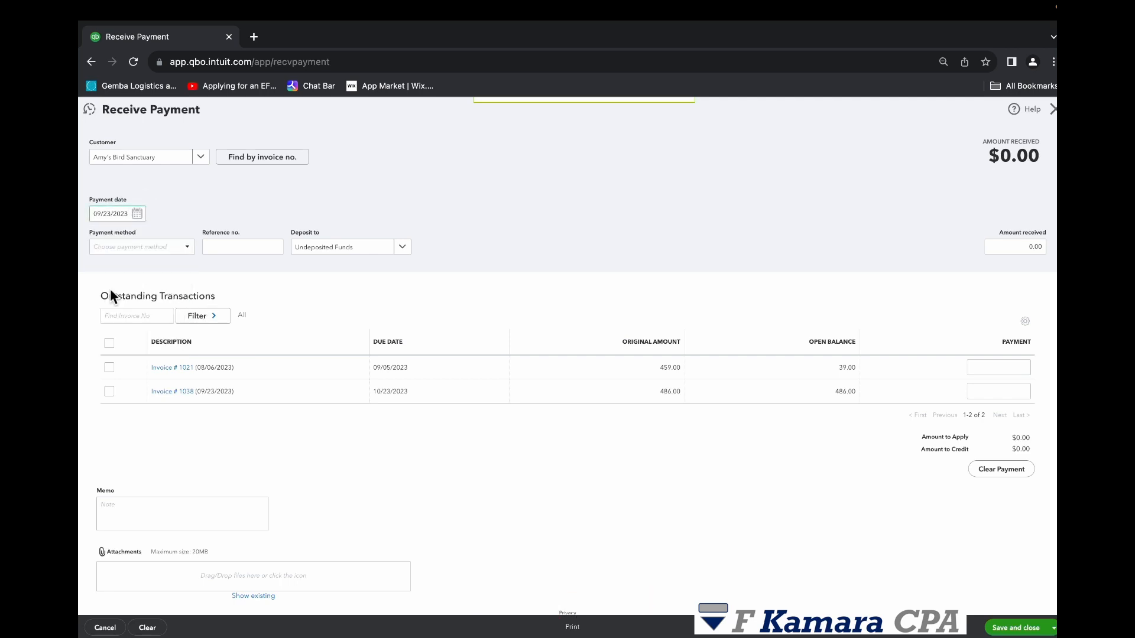
click(188, 249)
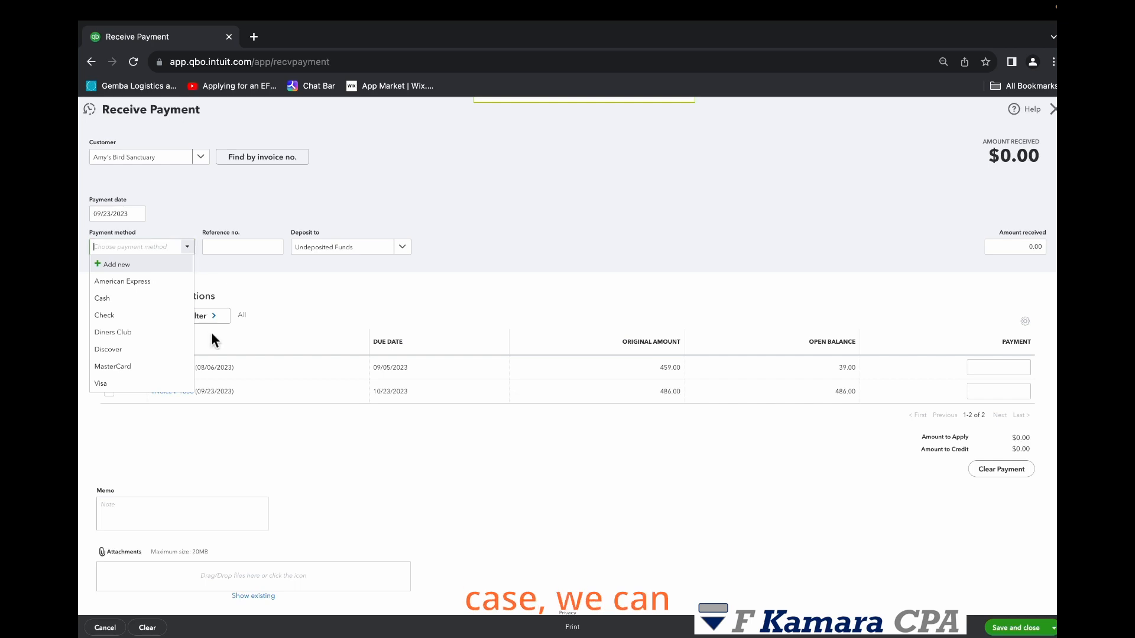
click(112, 315)
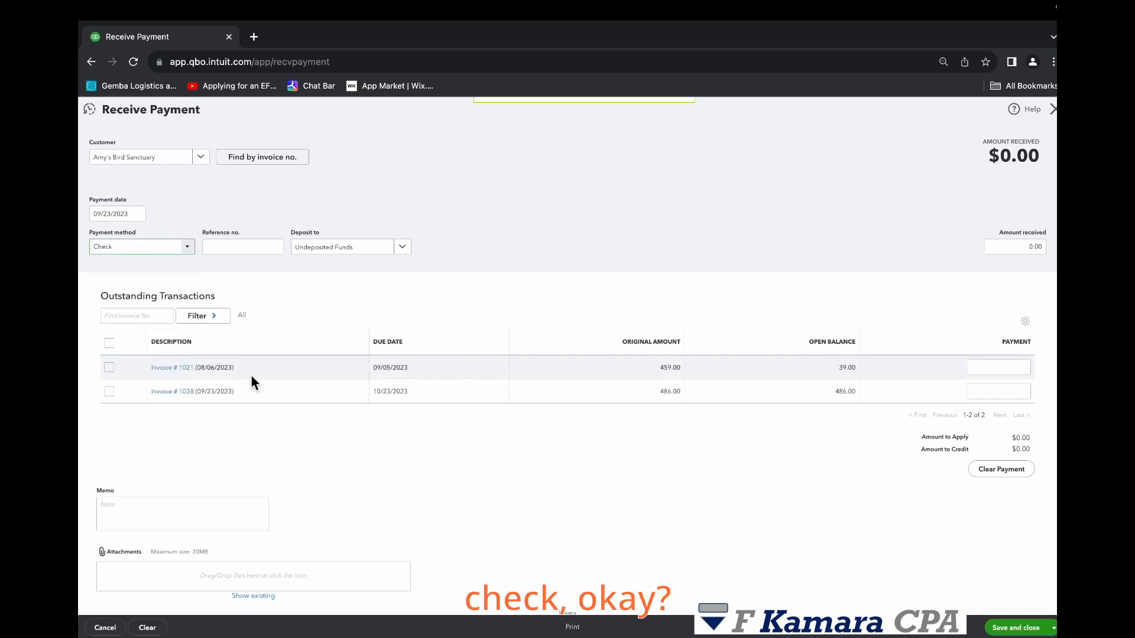
- Enter reference number 124 and set the payment to deposit into Undeposited Funds
click(228, 247)
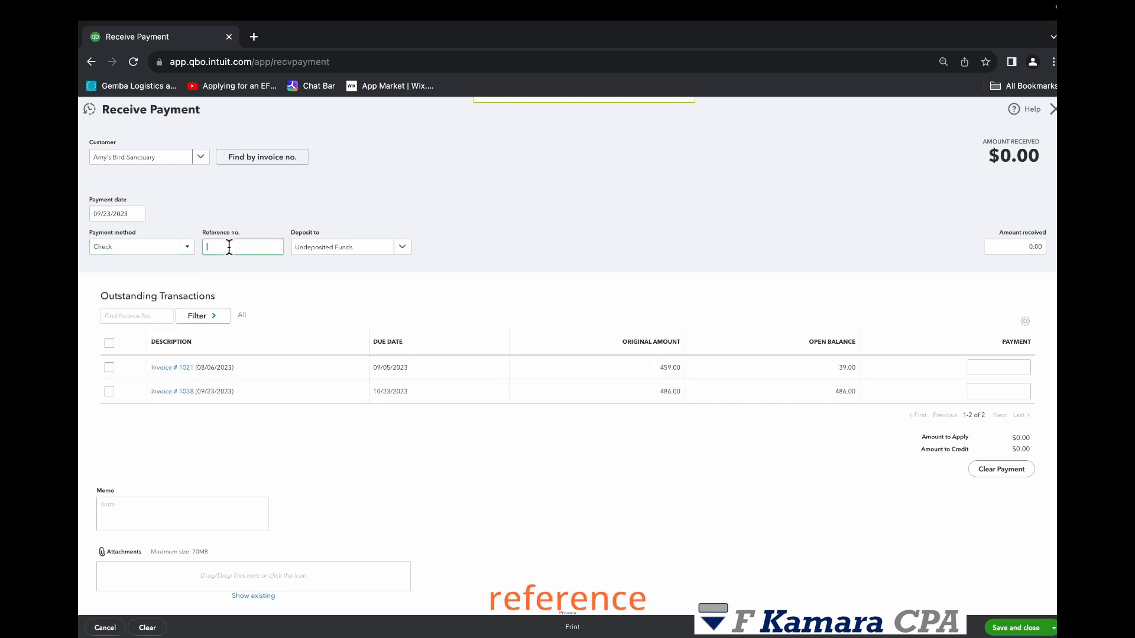
text(124)
click(394, 274)
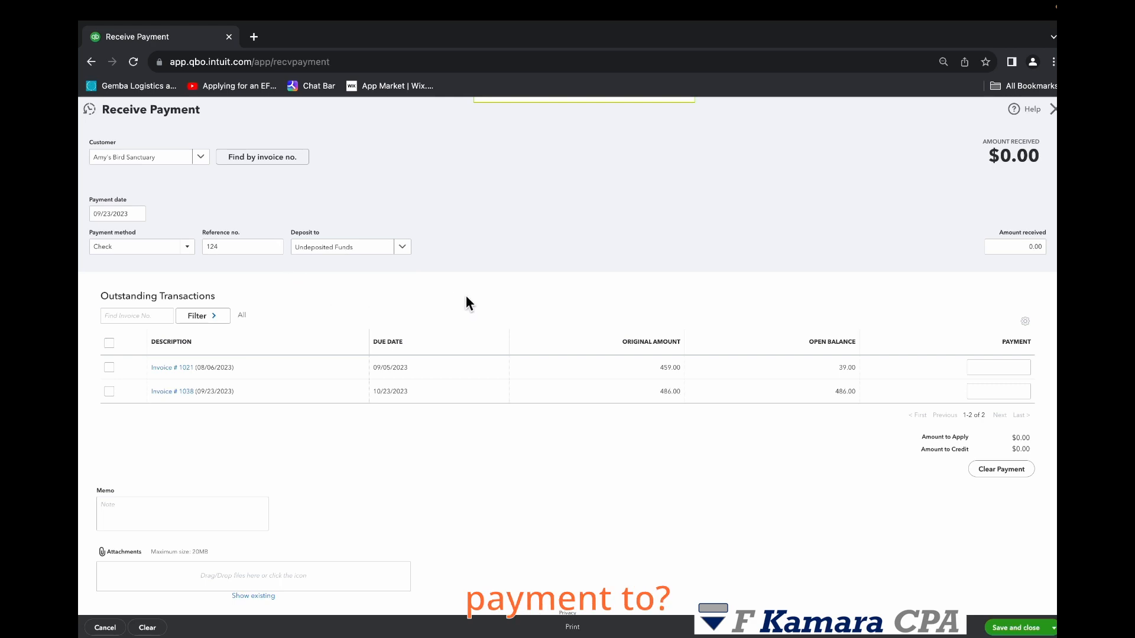
click(404, 248)
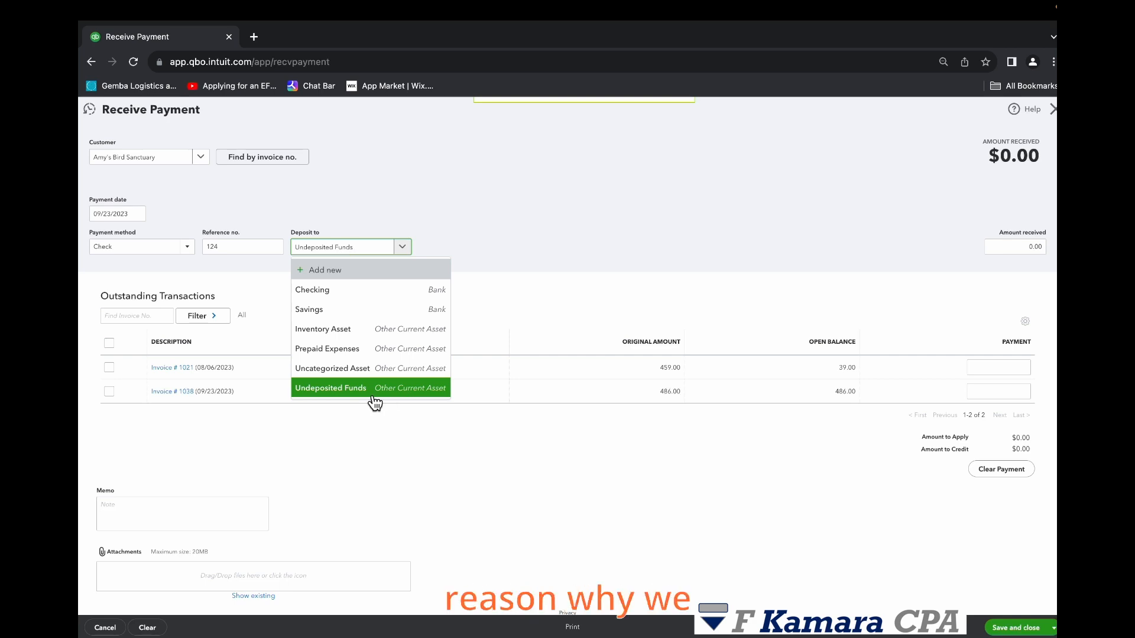
click(401, 395)
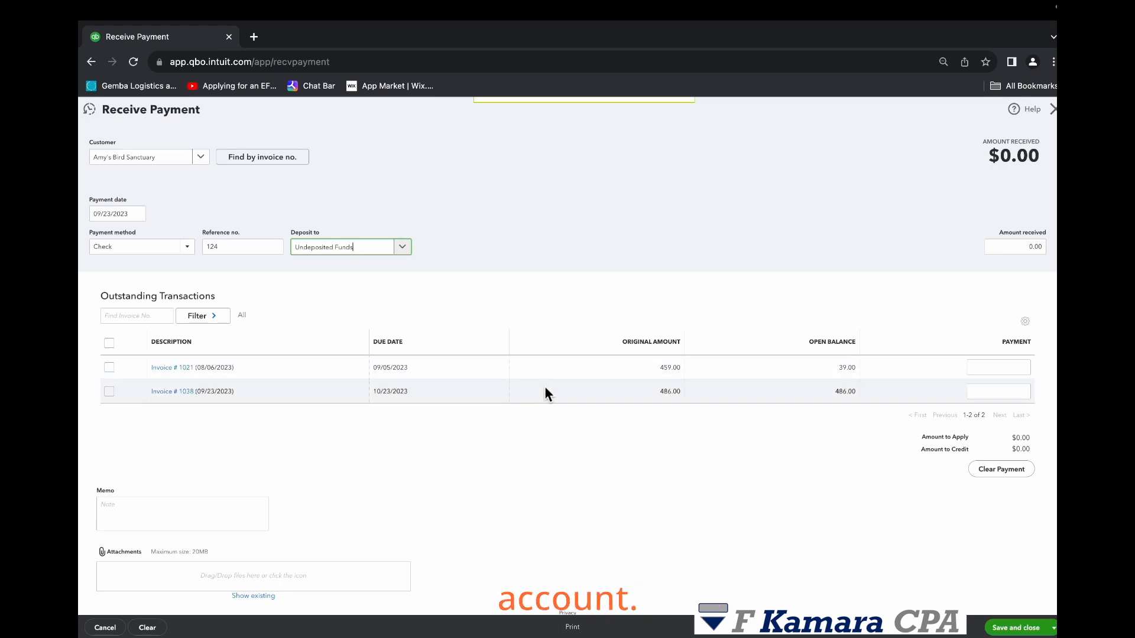
click(458, 272)
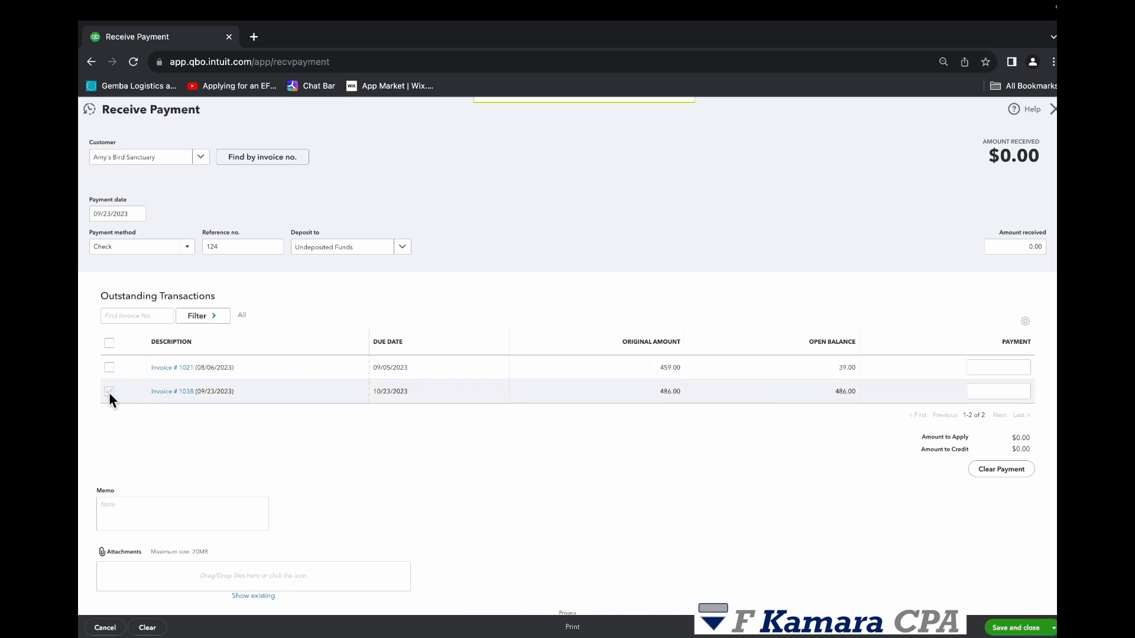
- Select invoice 1038 and apply a payment of 400 to it
scroll(470, 455, down, 1)
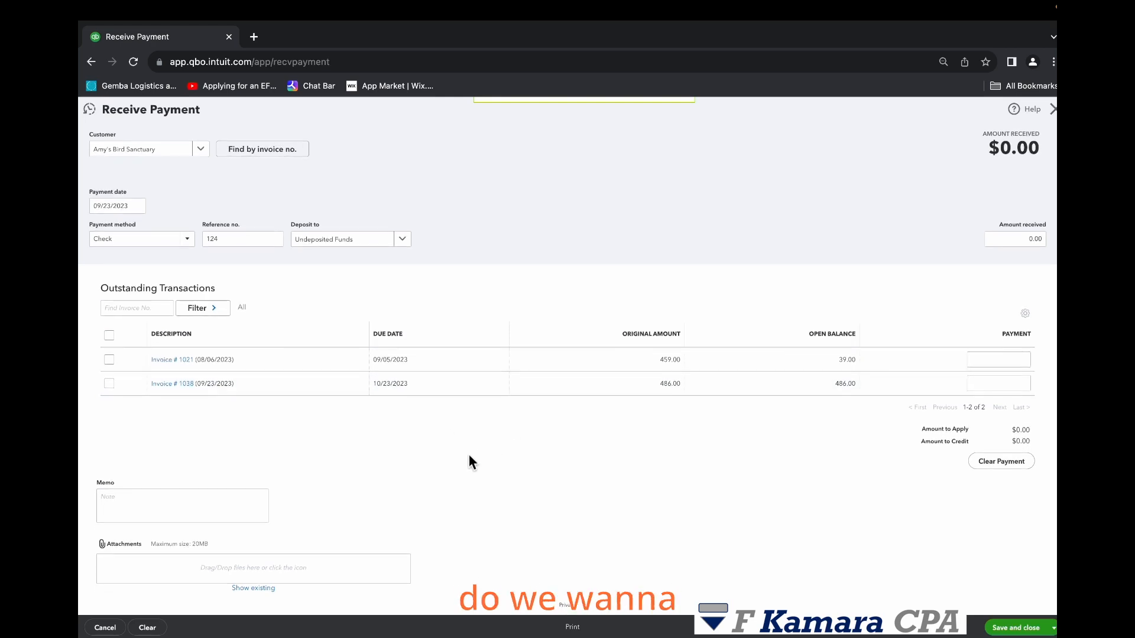
scroll(469, 462, up, 1)
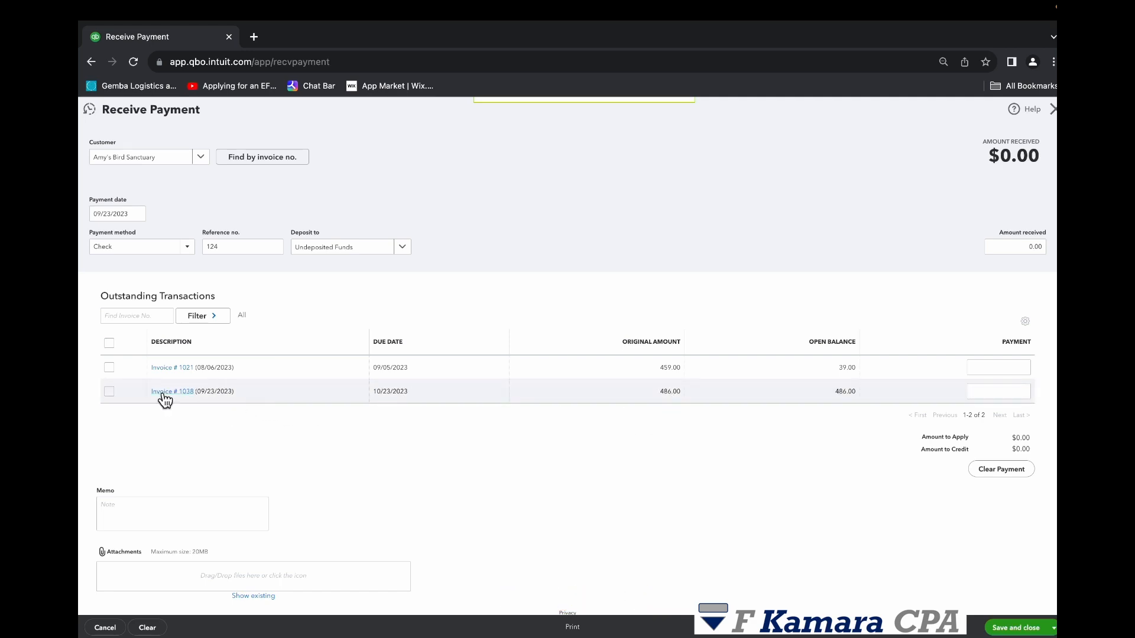
click(109, 392)
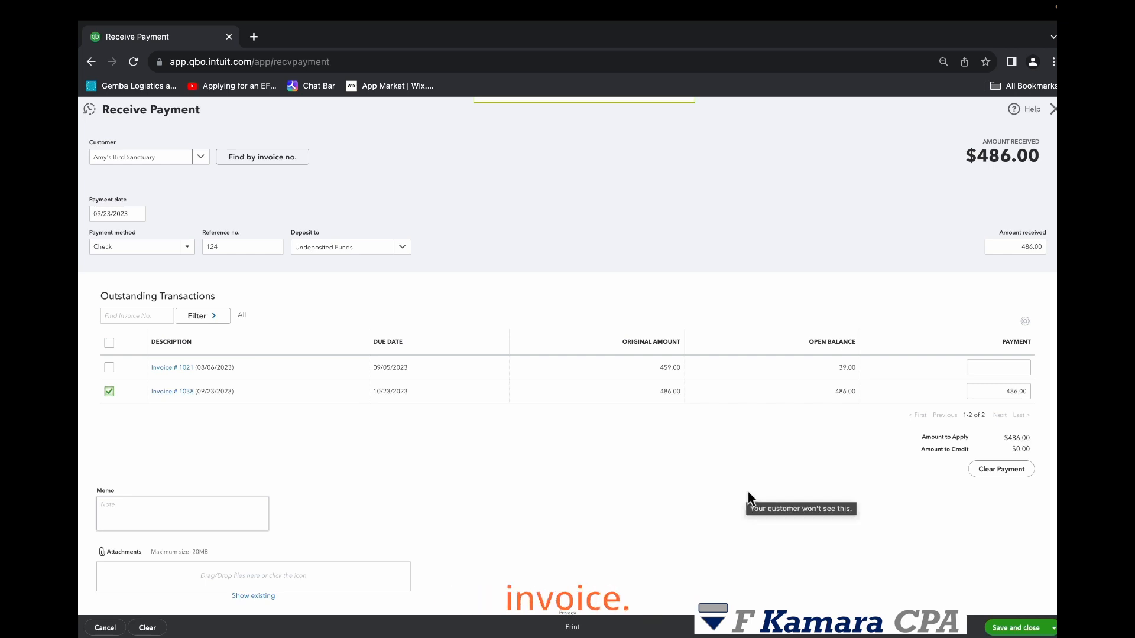
click(1005, 393)
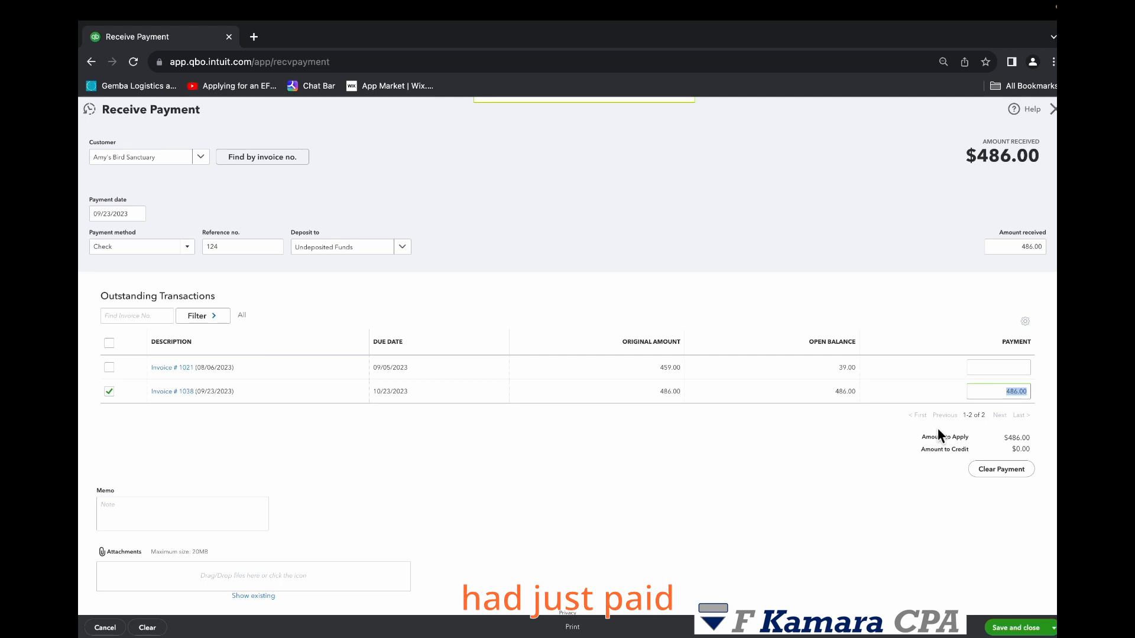
text(400)
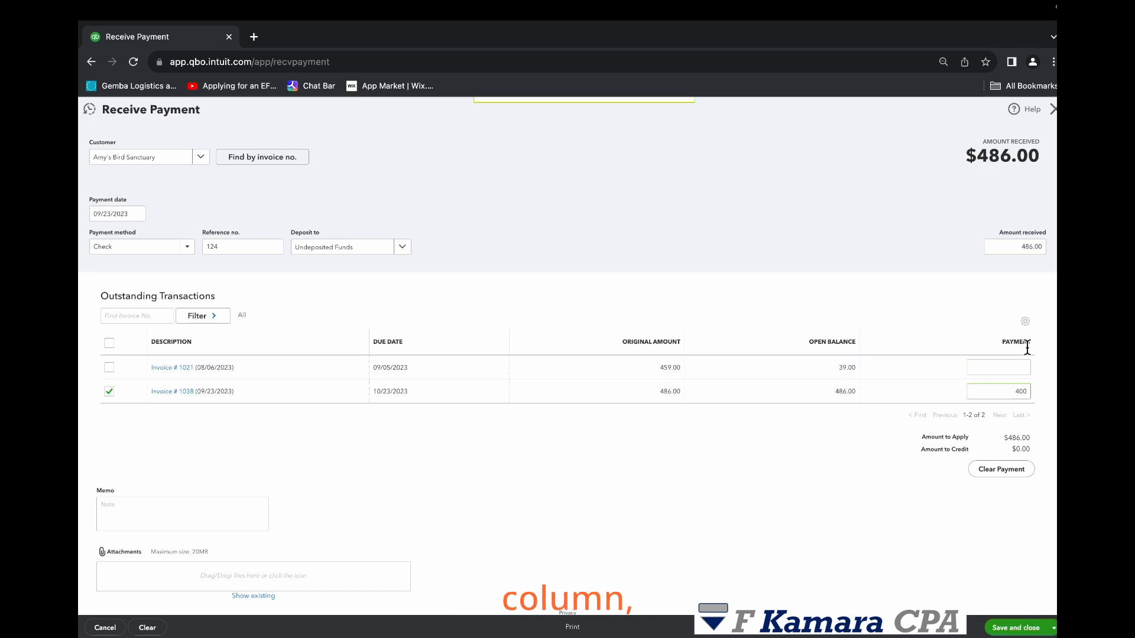
click(829, 465)
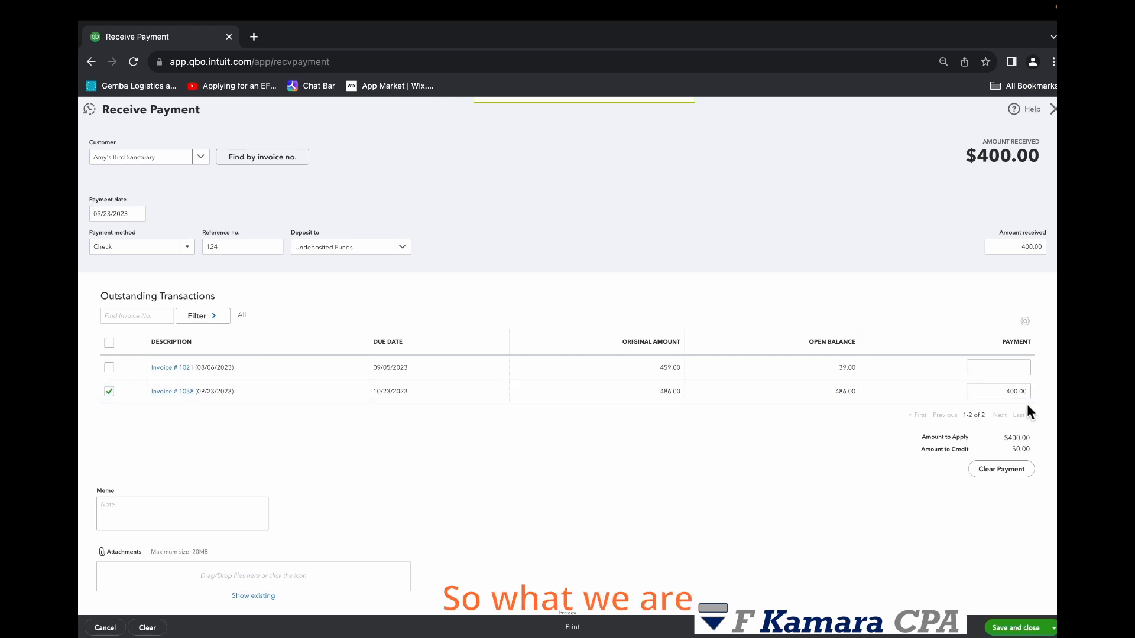
click(1005, 391)
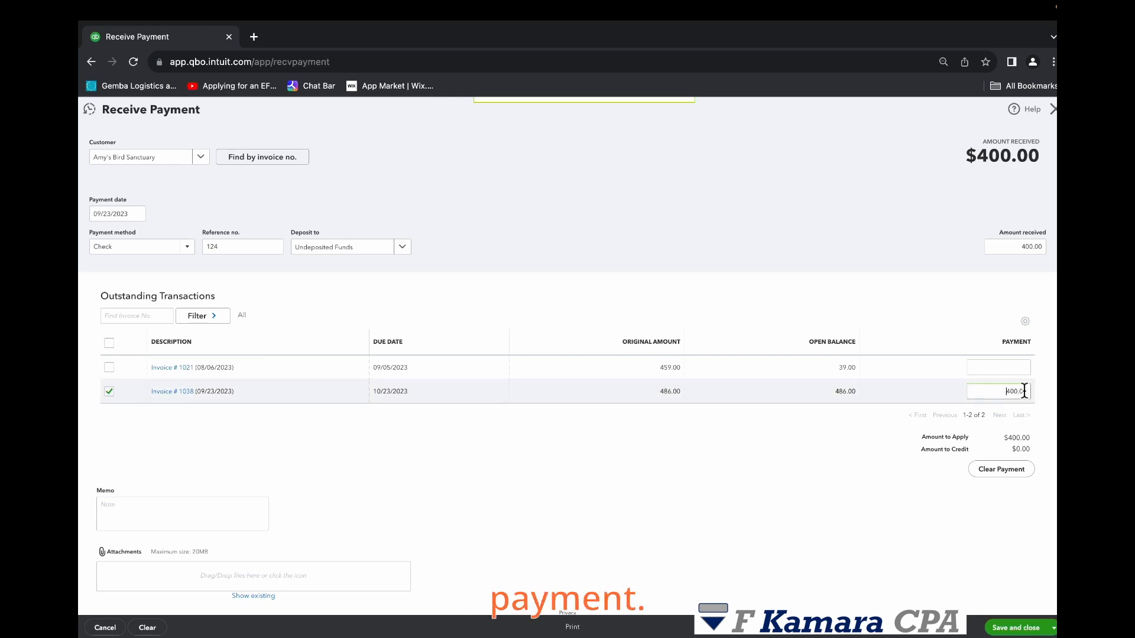
- Change the payment applied to invoice 1038 to 486
double_click(1015, 392)
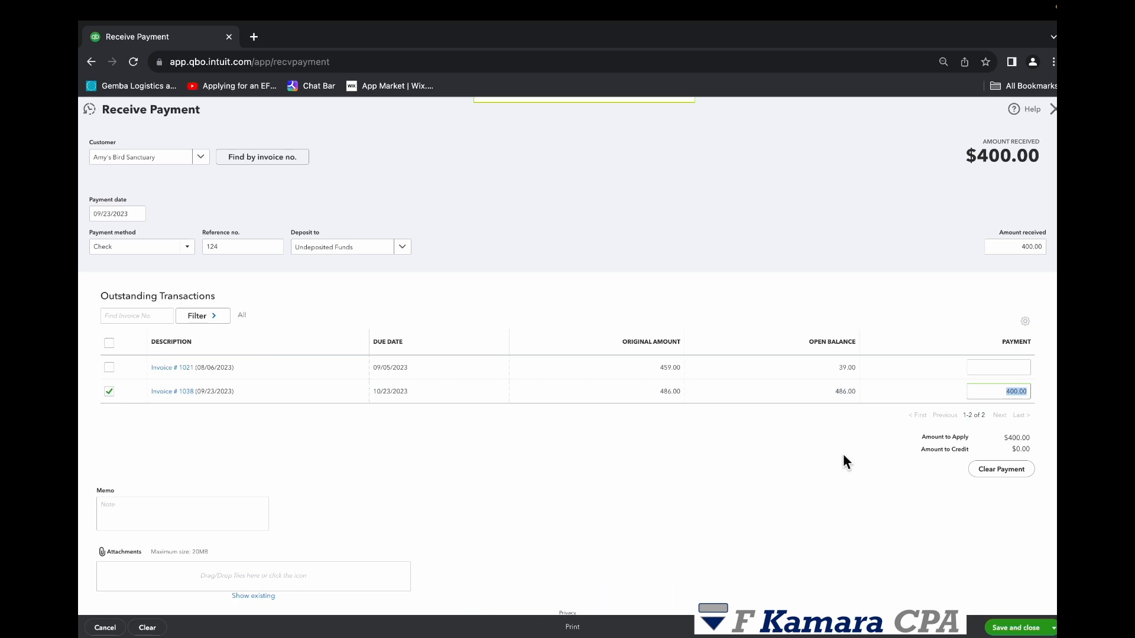
click(997, 338)
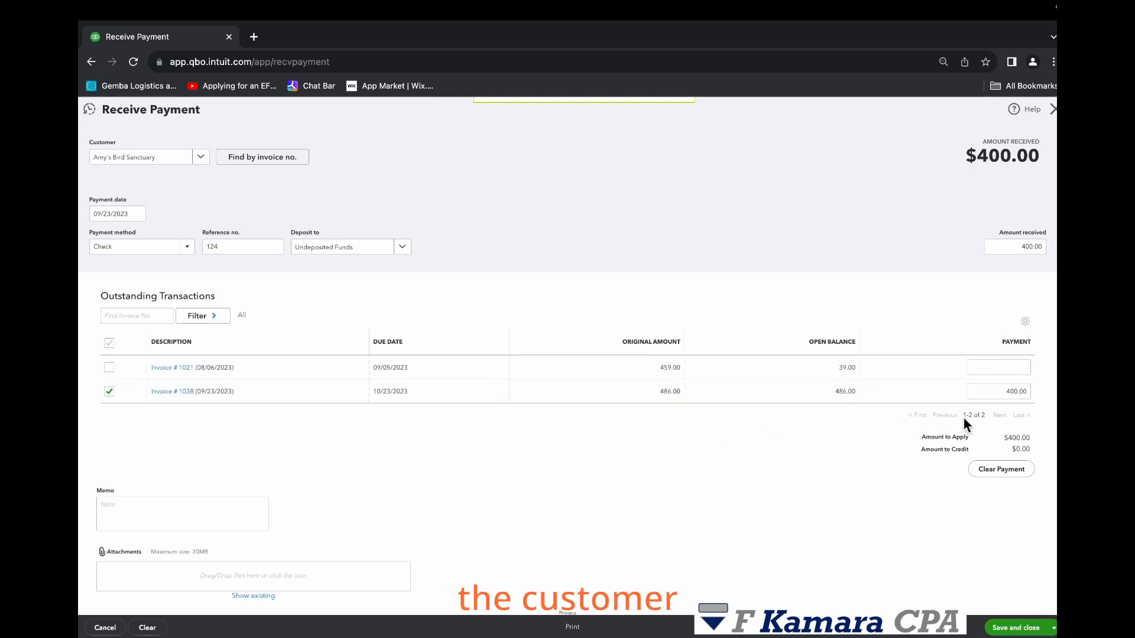
click(1006, 392)
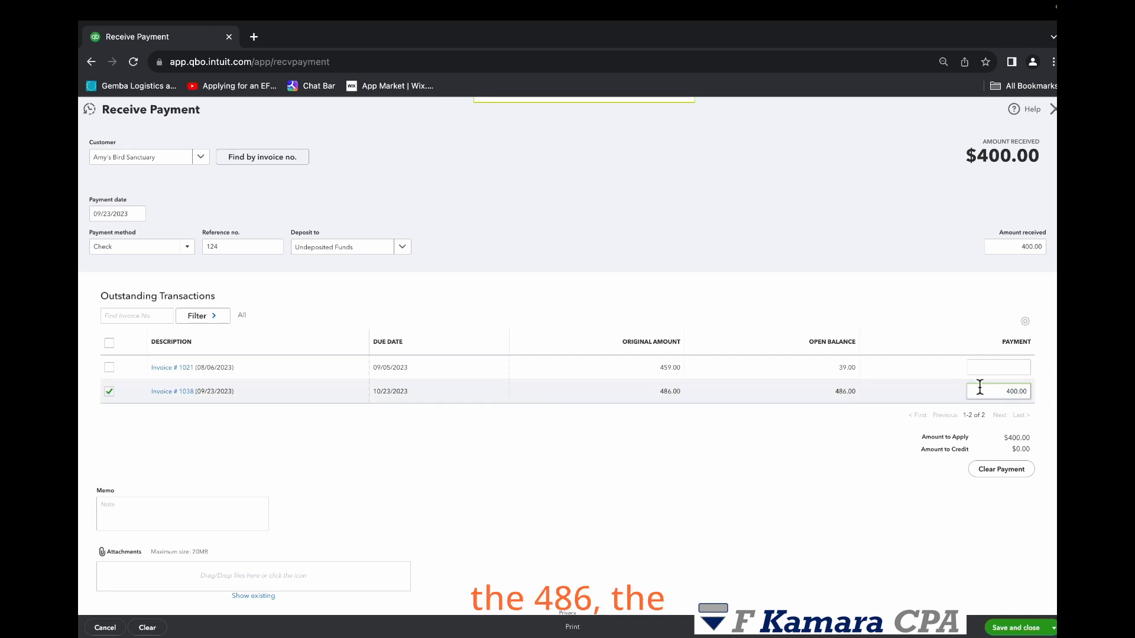
click(1006, 392)
double_click(1026, 392)
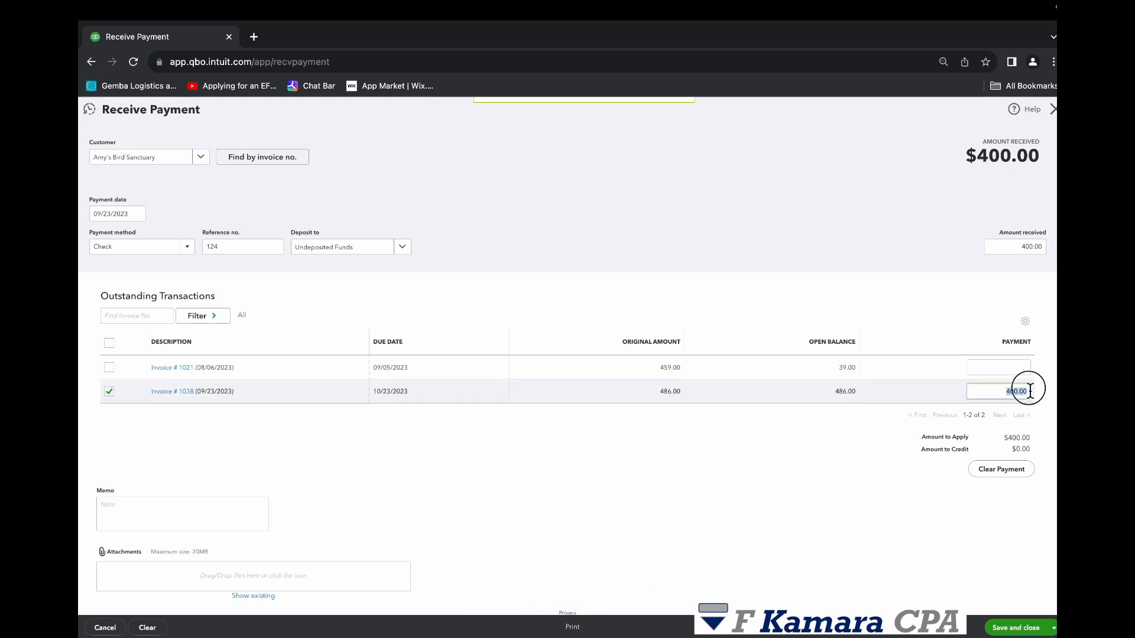
text(486)
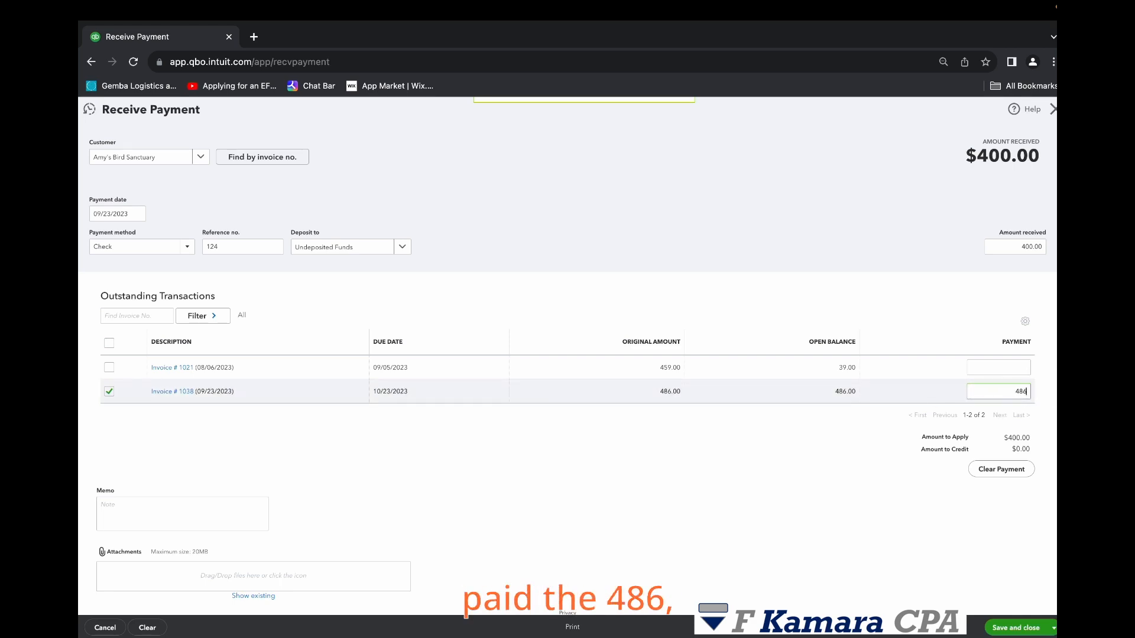
click(870, 443)
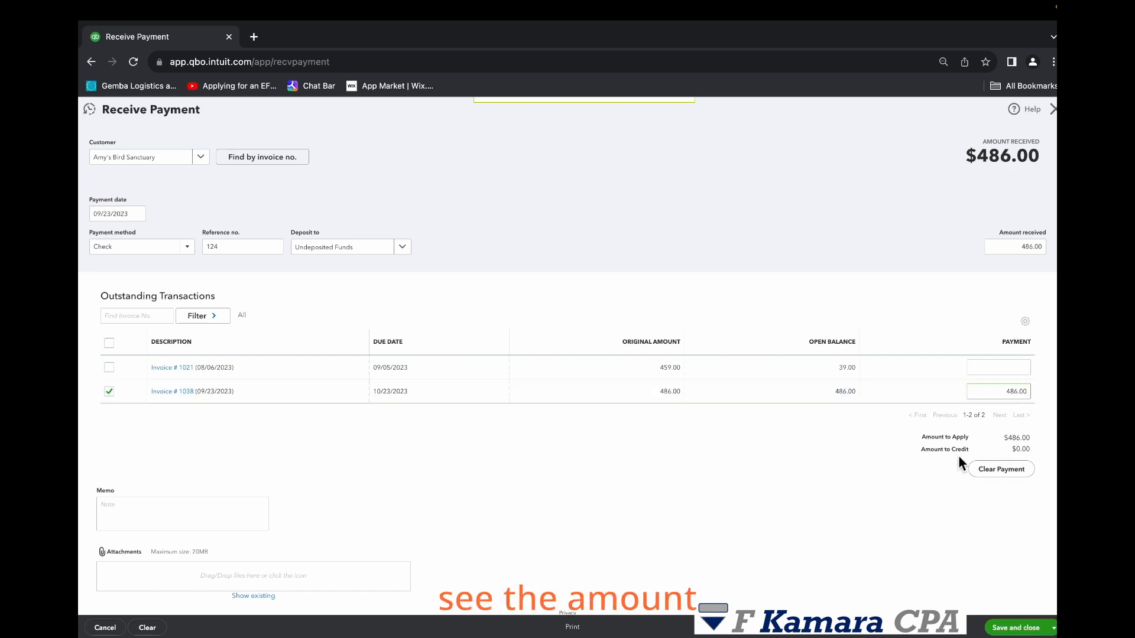
- Set the payment applied to invoice 1038 back to 400
double_click(1017, 438)
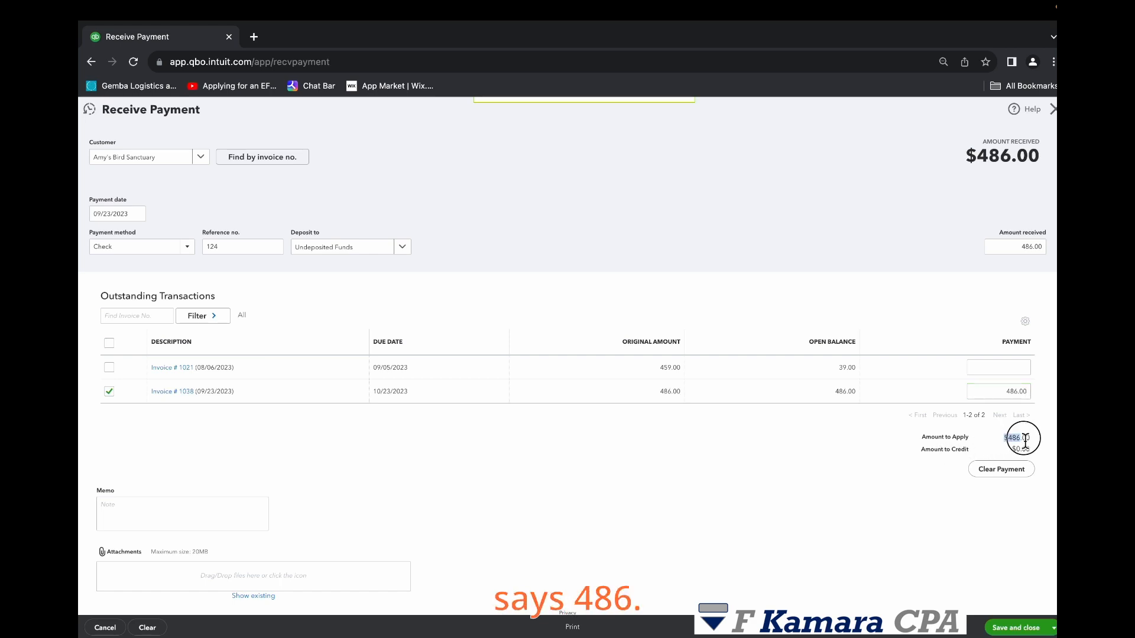
click(1008, 391)
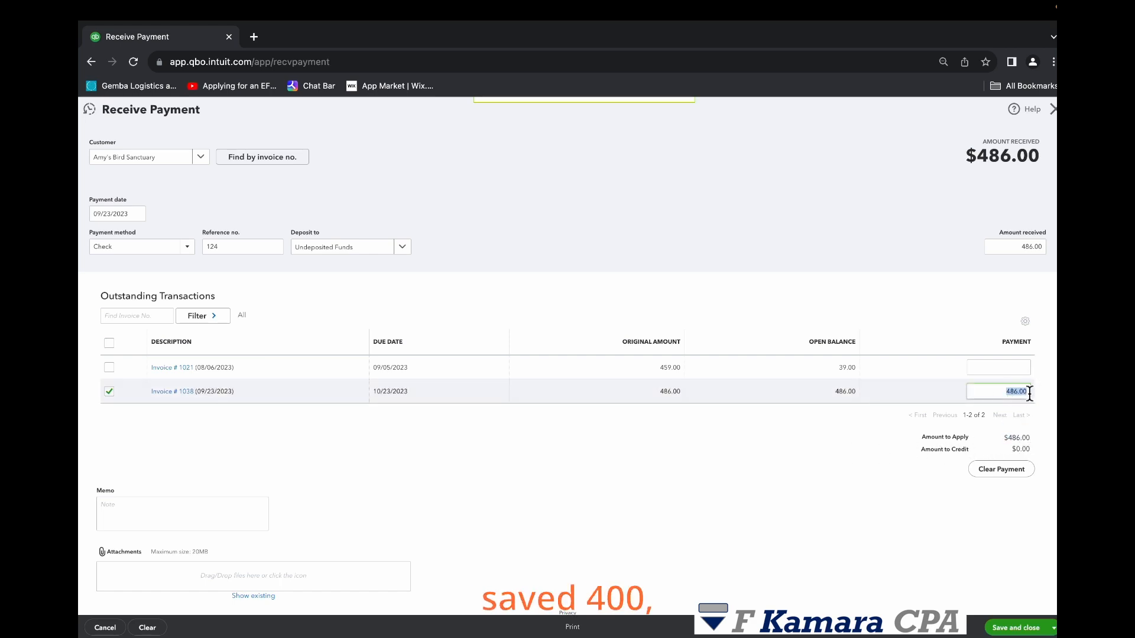
text(400)
click(984, 426)
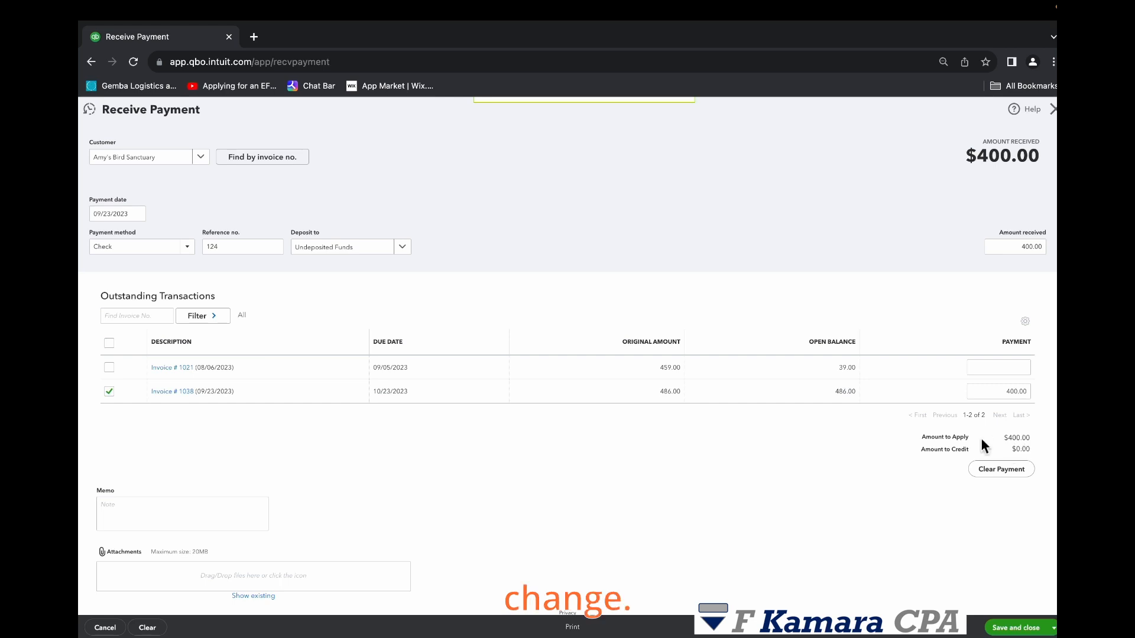
- Set the payment applied to invoice 1038 to 486 so the invoice is paid in full
drag(995, 438, 1031, 444)
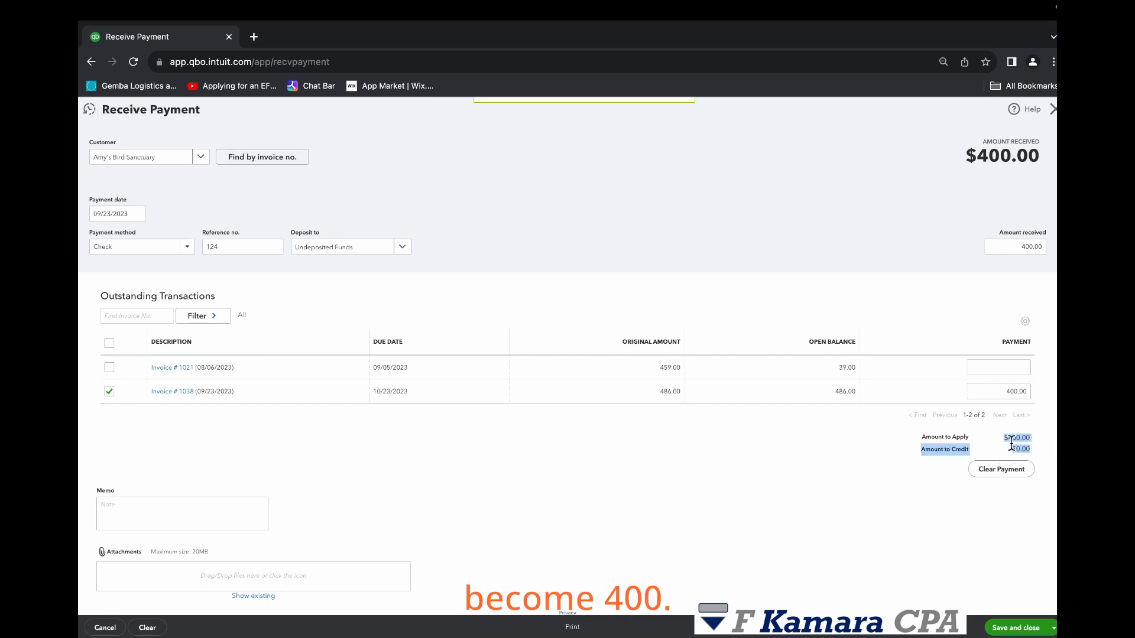
click(970, 445)
click(948, 418)
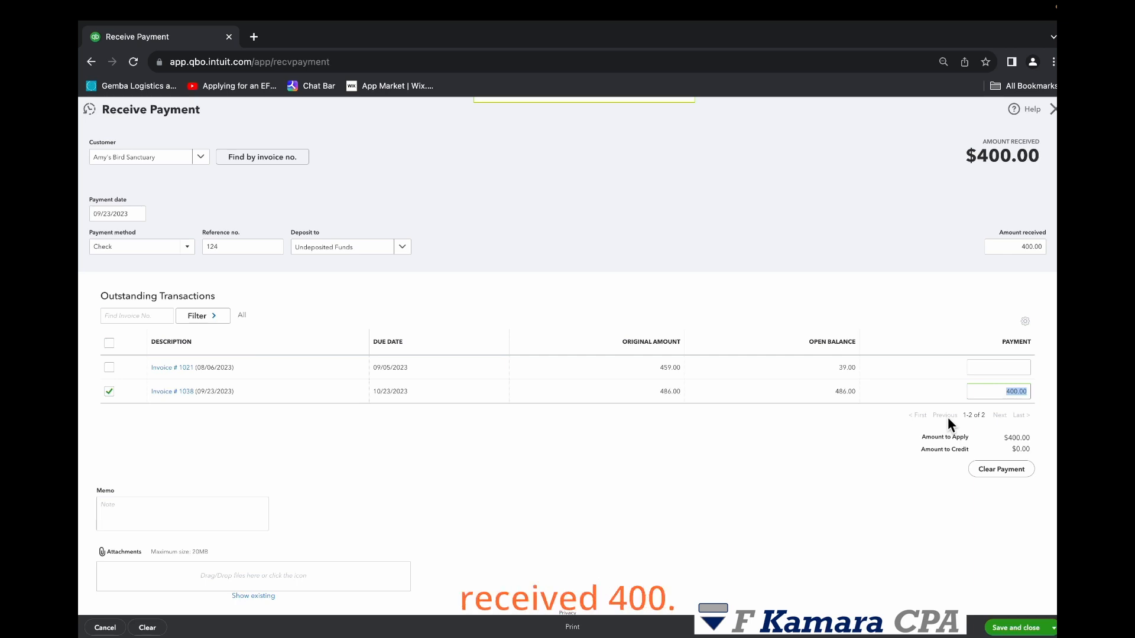
text(486)
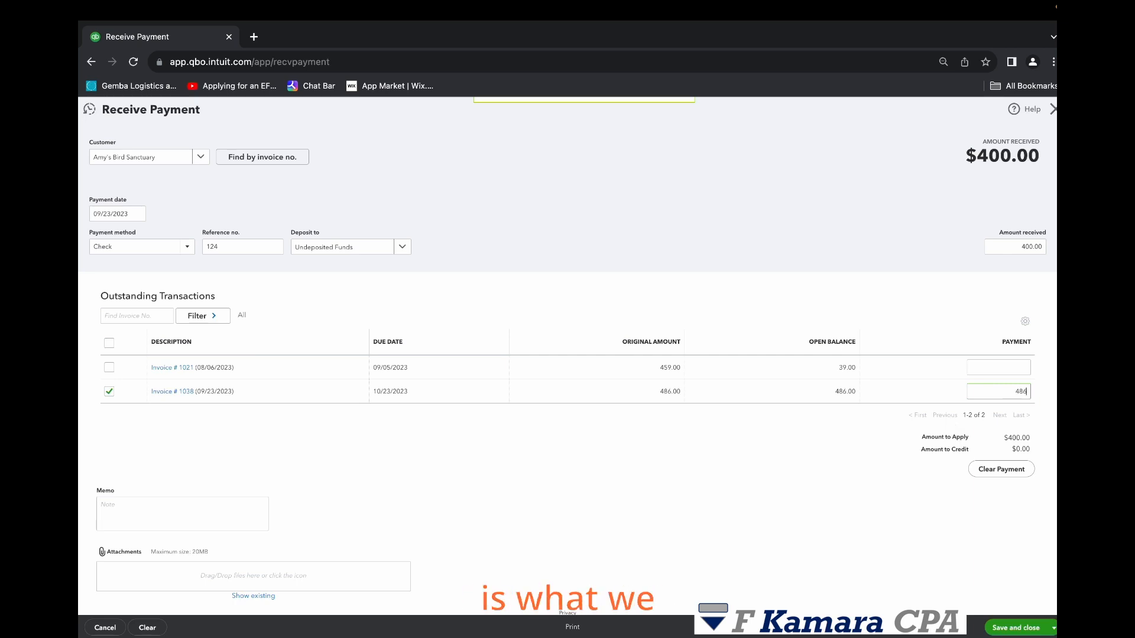
click(843, 467)
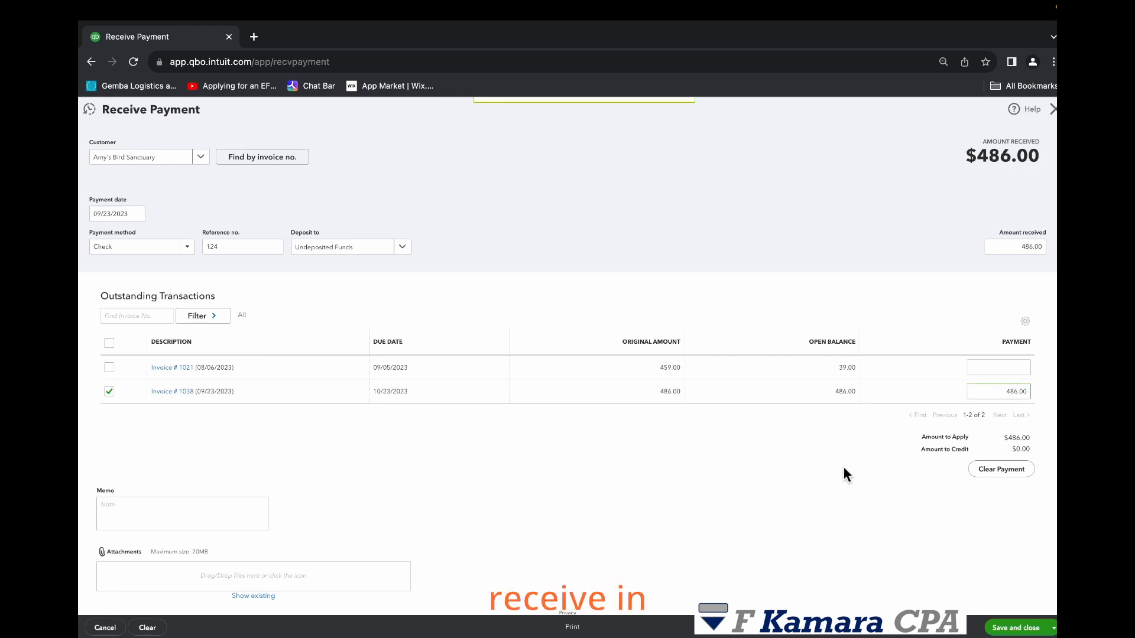
drag(1018, 395, 1029, 394)
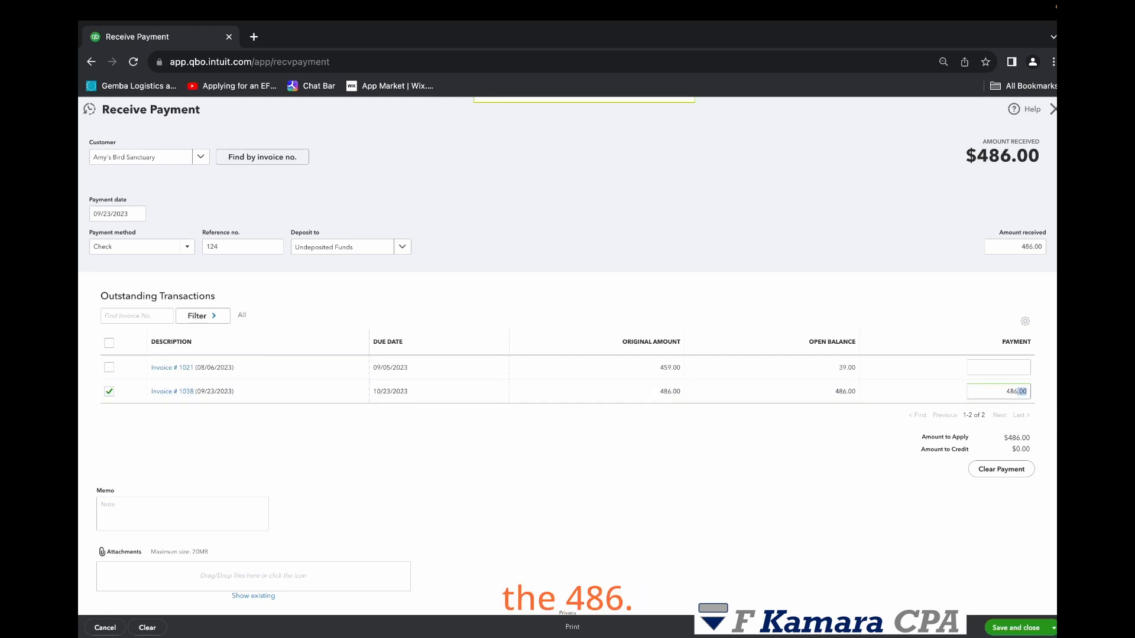
click(812, 465)
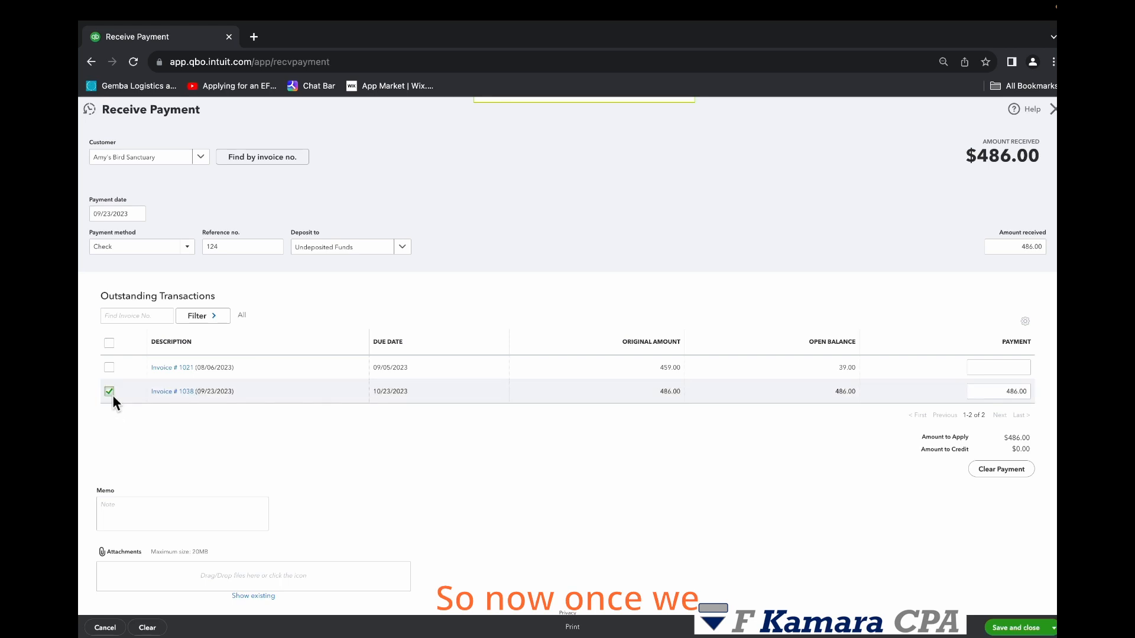
- Save the received payment and send the payment receipt email to the customer
scroll(394, 444, down, 1)
click(248, 515)
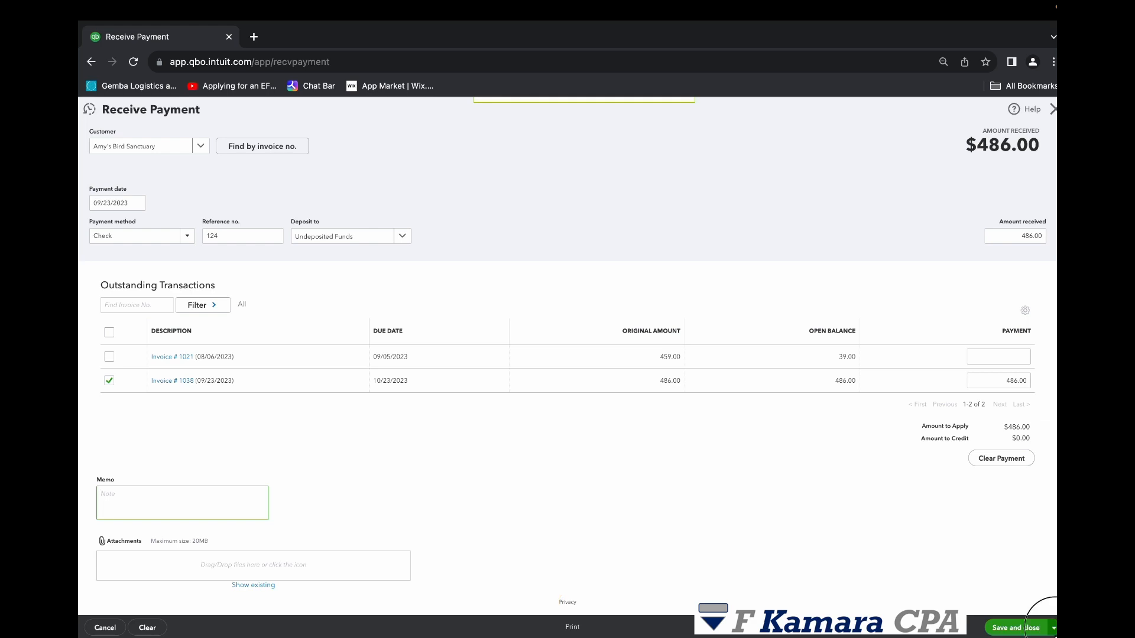
click(1053, 628)
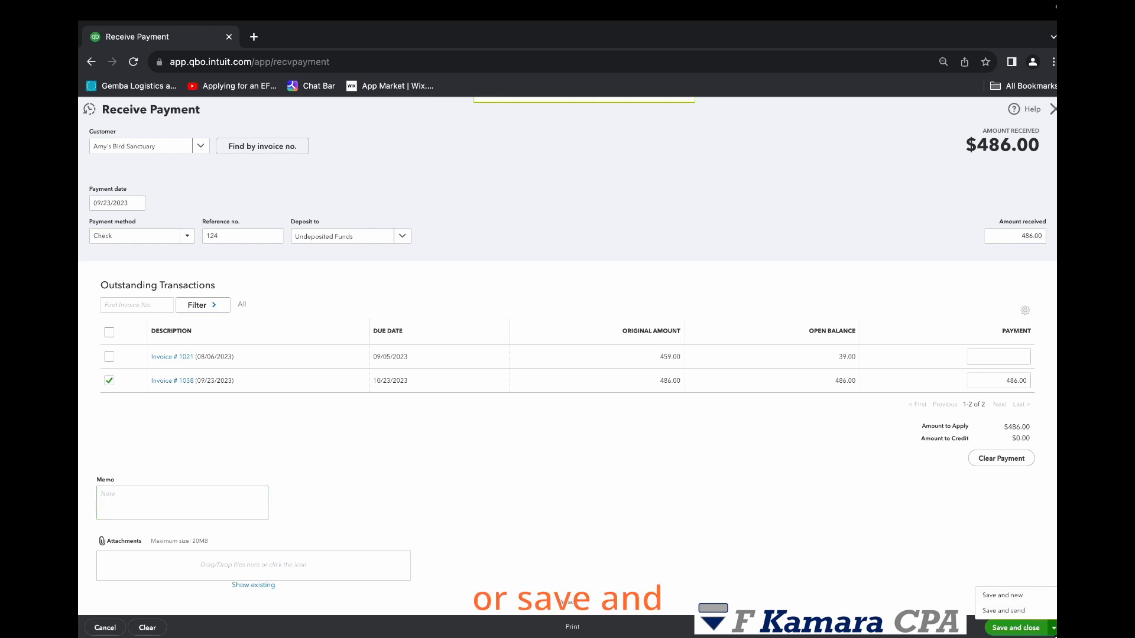
click(1020, 610)
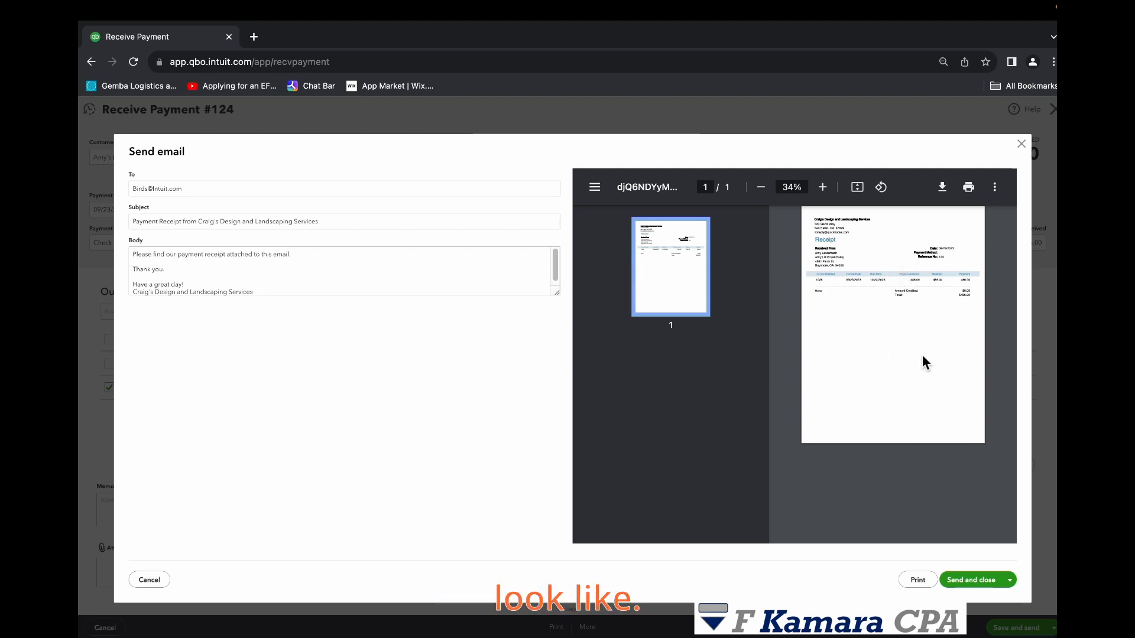
click(971, 580)
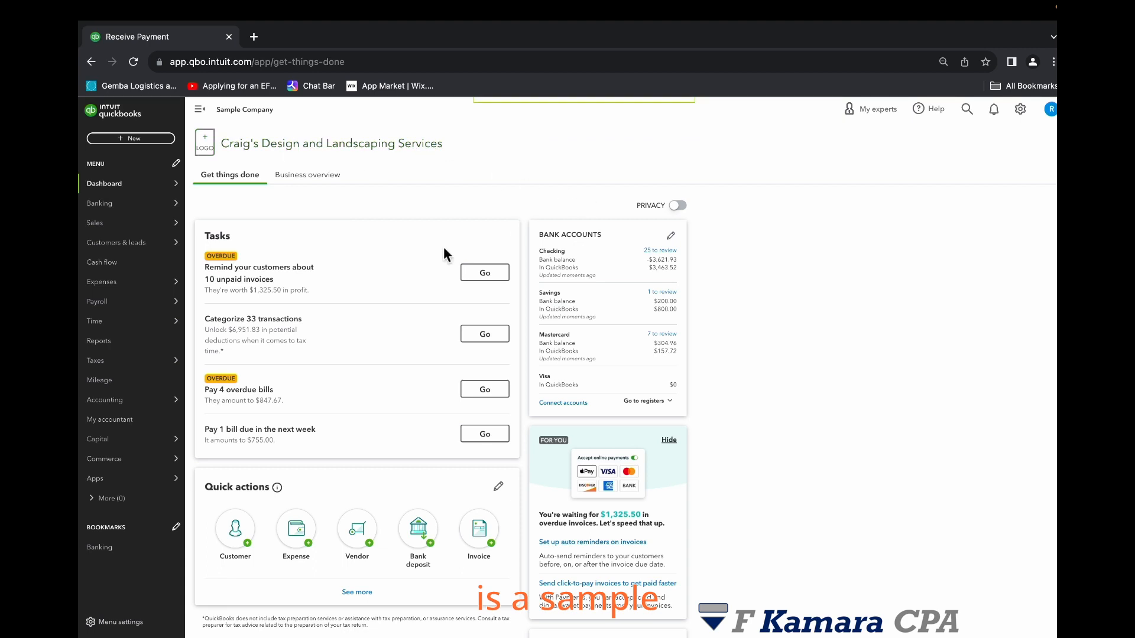
- Open a new bank deposit and choose Checking as the deposit account
mouse_move(170, 289)
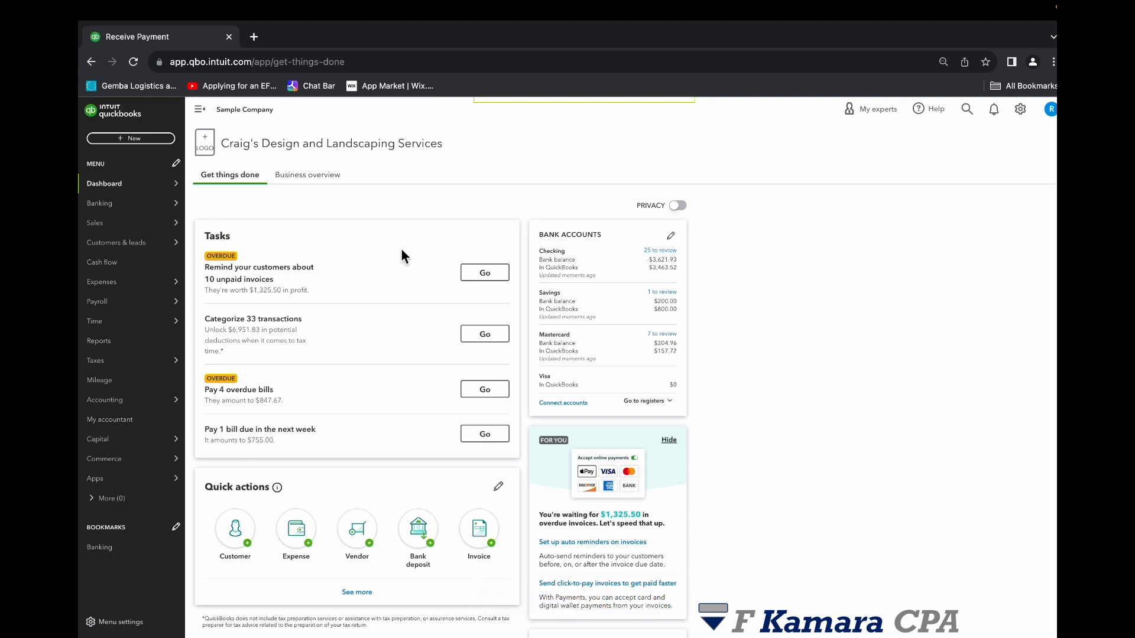
click(129, 138)
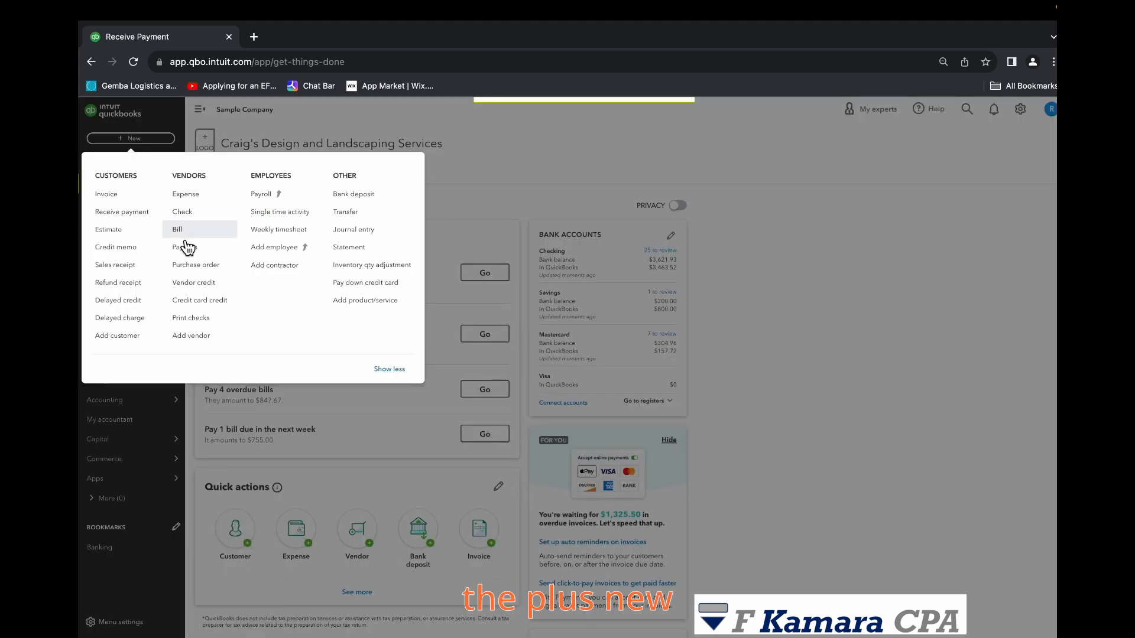
click(354, 194)
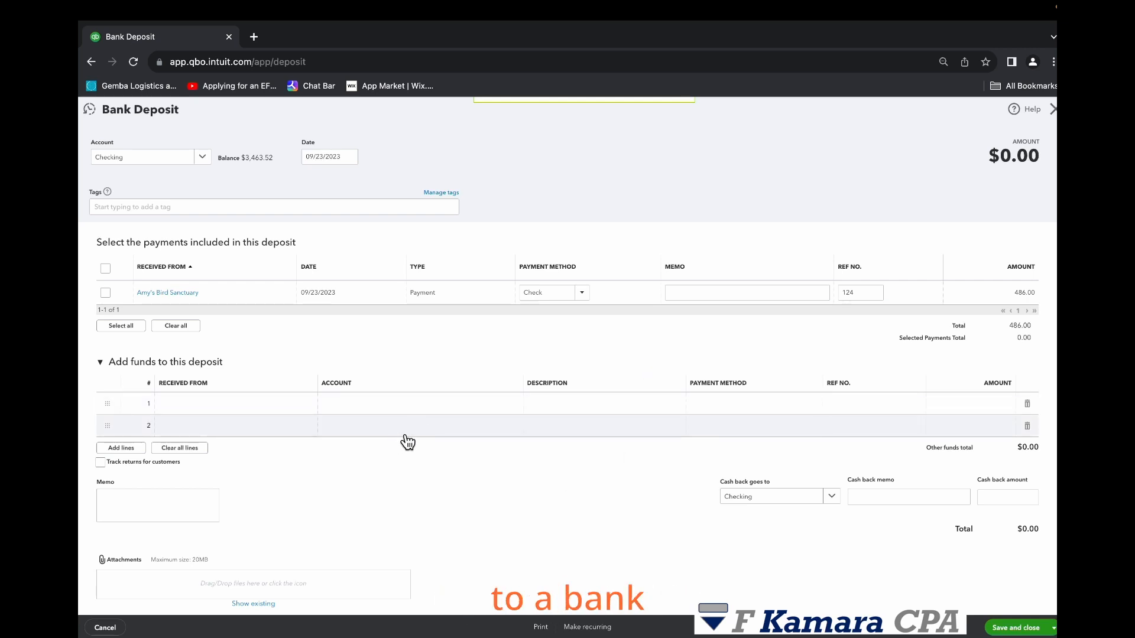
click(203, 158)
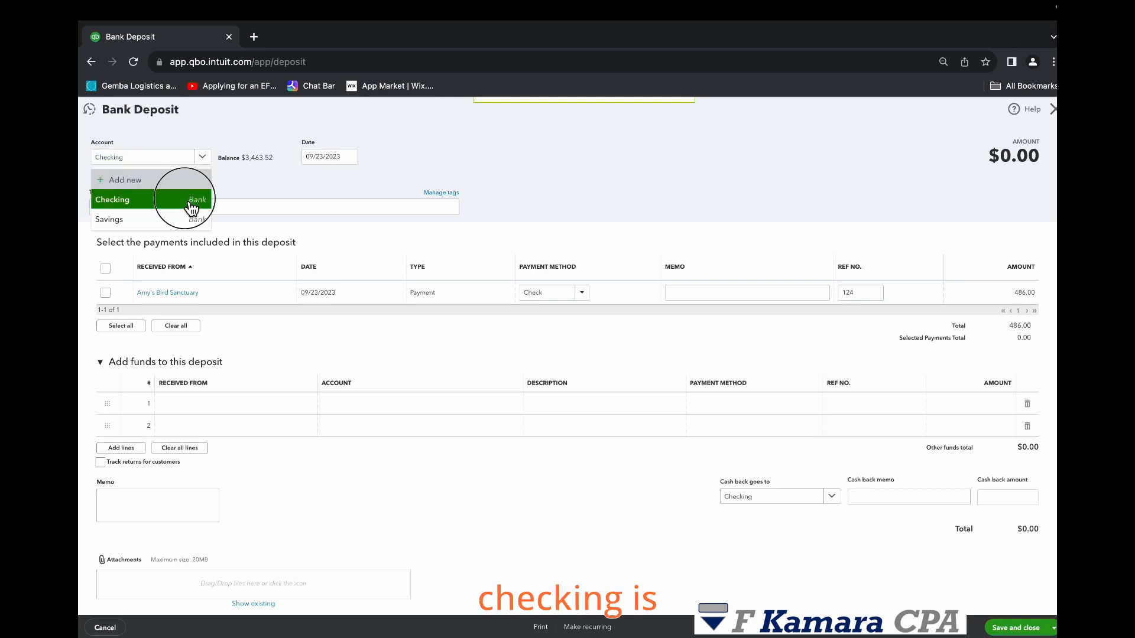
click(126, 195)
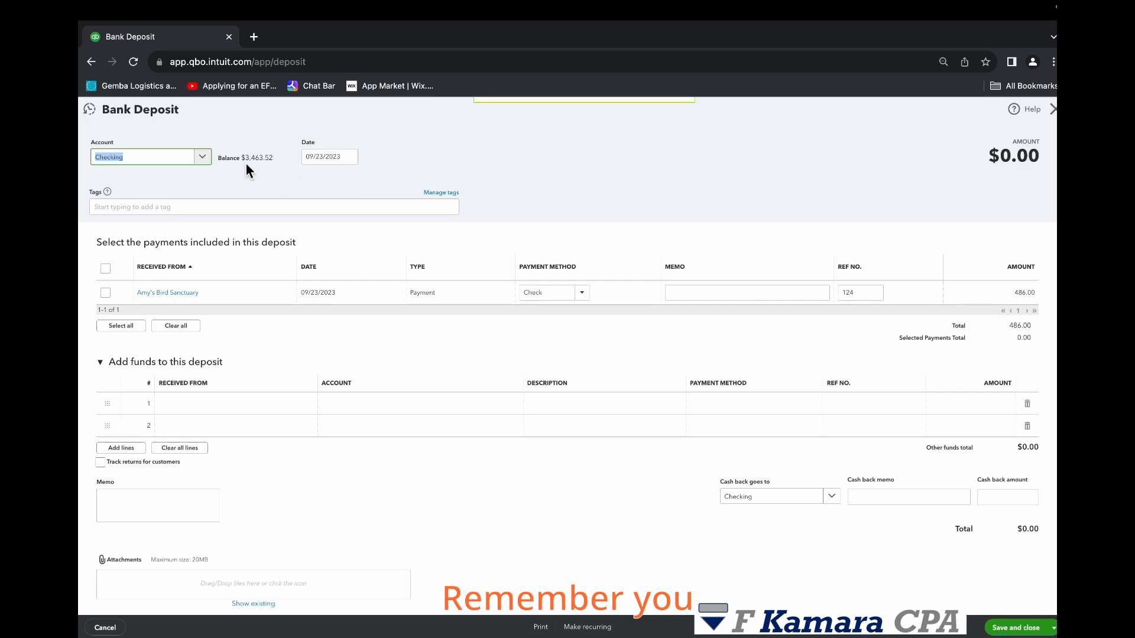
- Include the Amy's Bird Sanctuary check payment of 486 in the deposit
drag(241, 158, 287, 169)
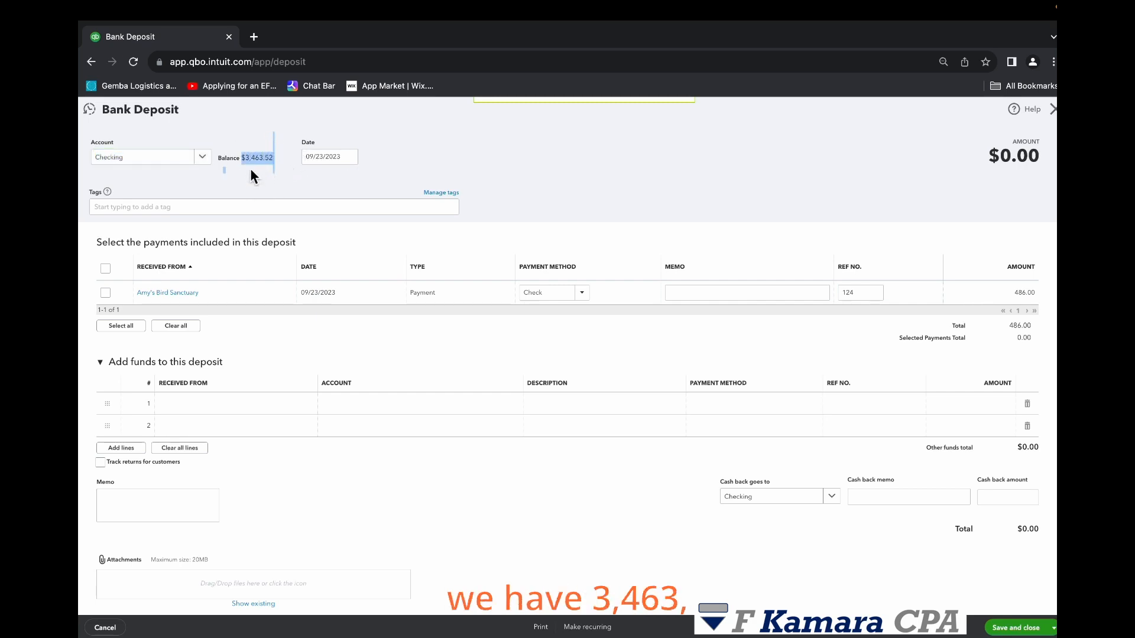
click(319, 194)
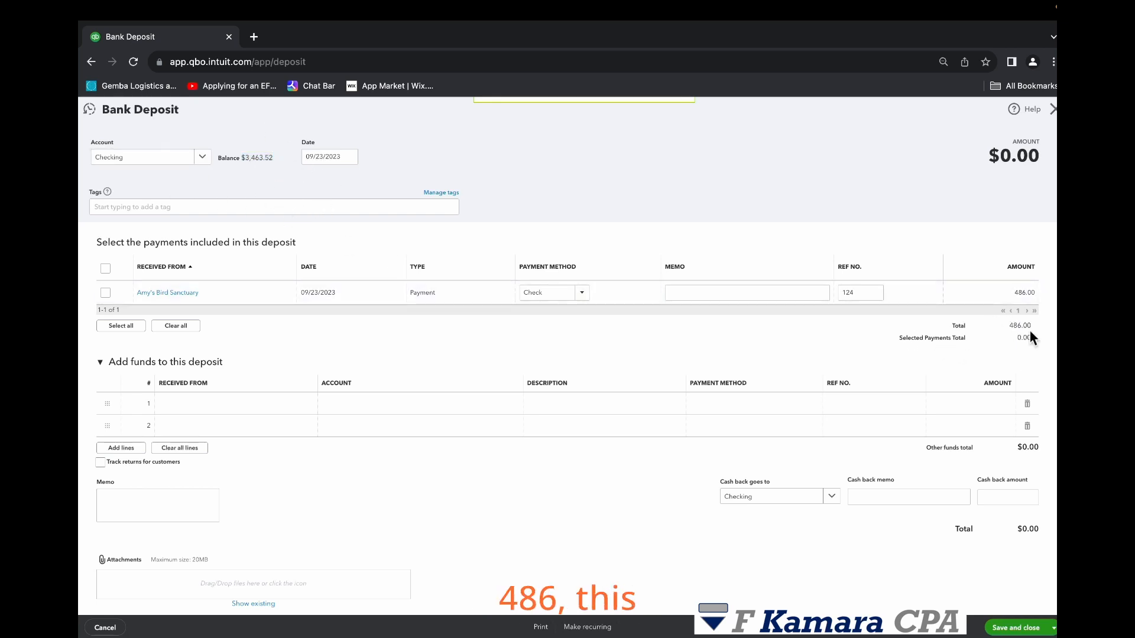
drag(241, 155, 278, 158)
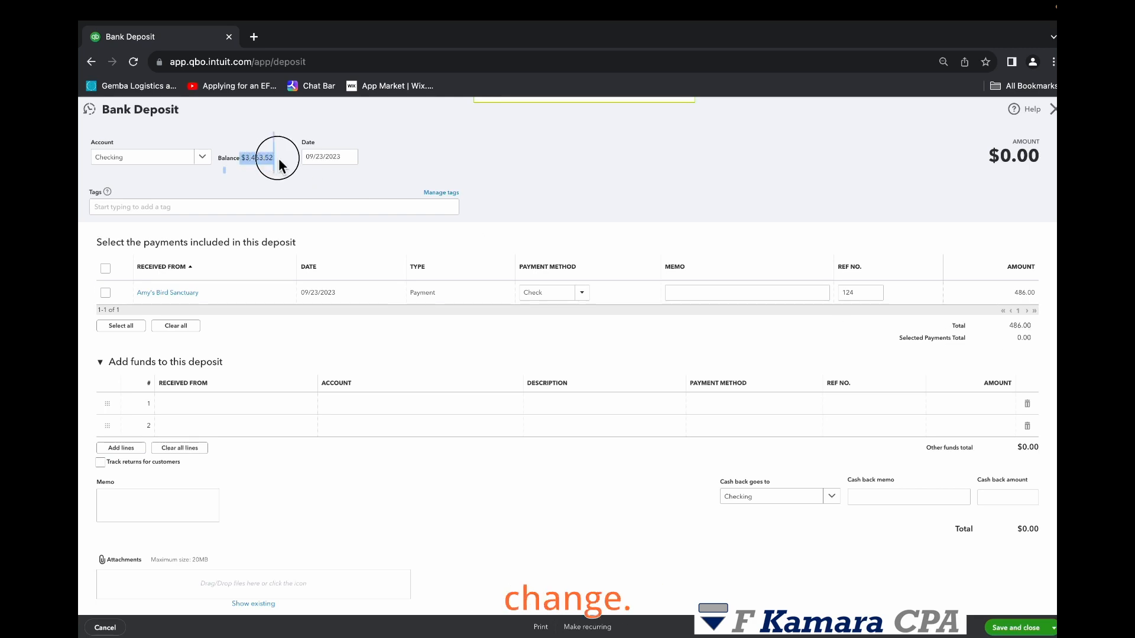
click(622, 199)
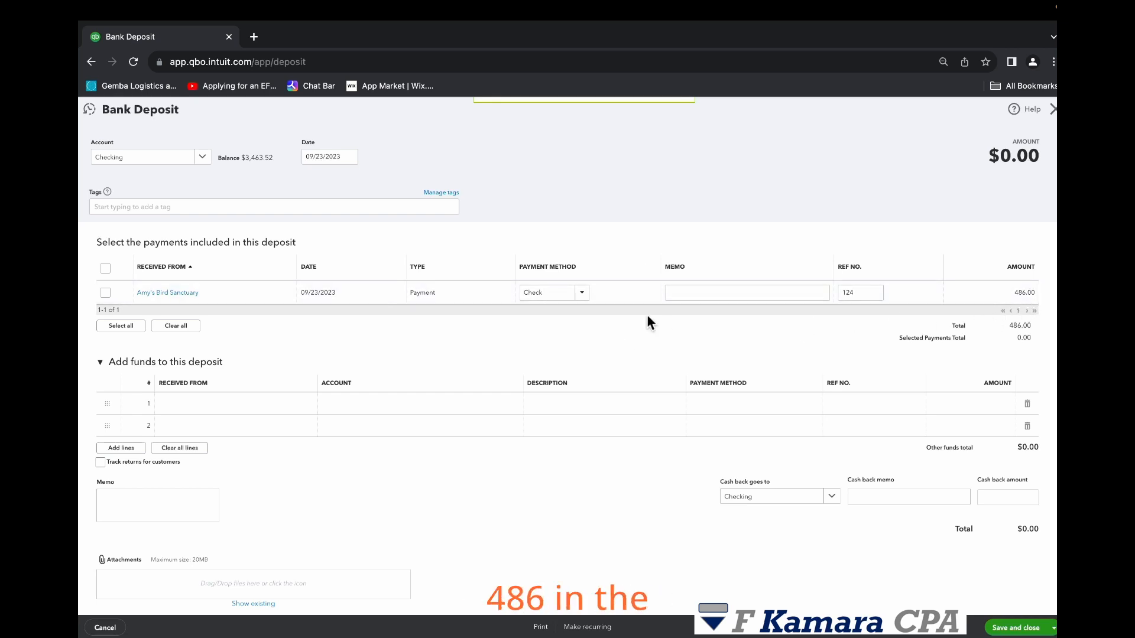
click(106, 295)
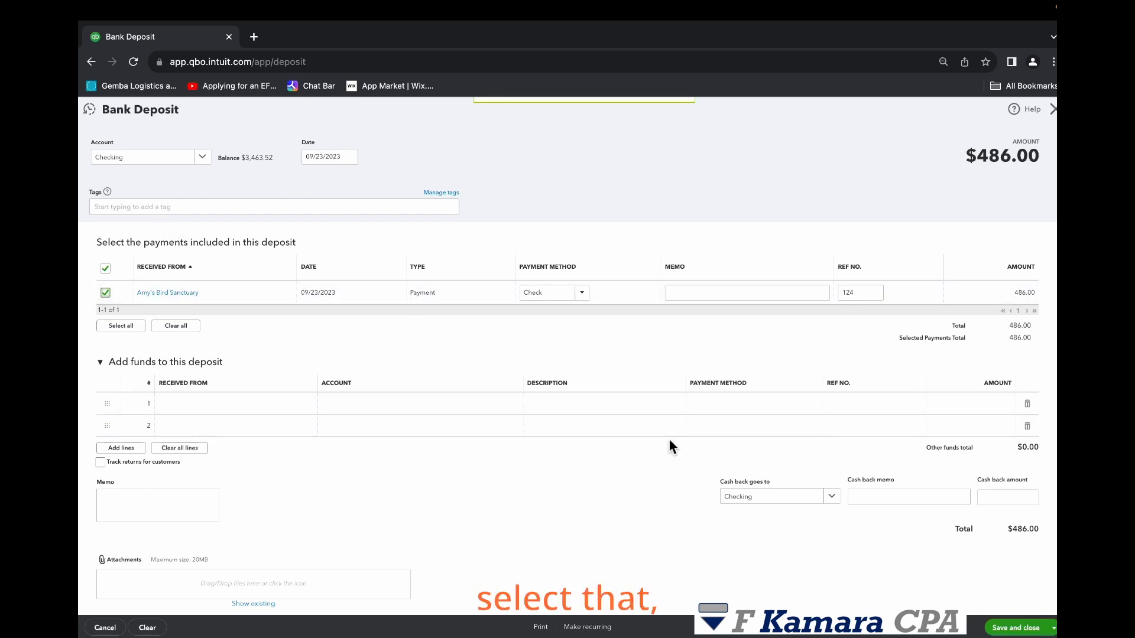
- Examine the received-from and account choices for adding other funds to the deposit
click(264, 406)
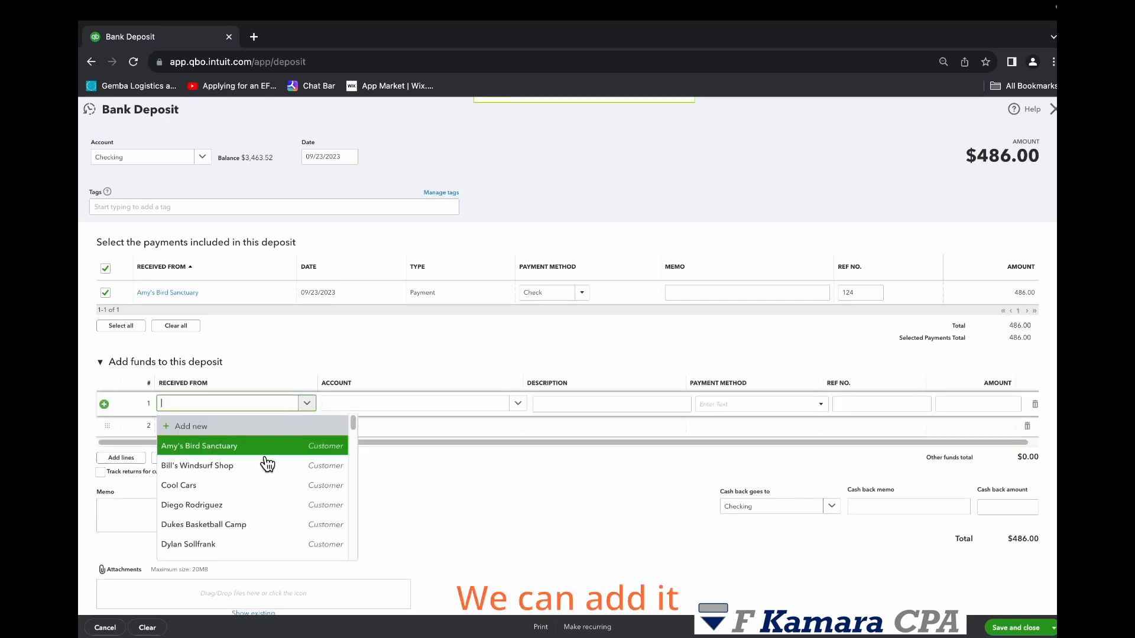
click(466, 347)
click(434, 403)
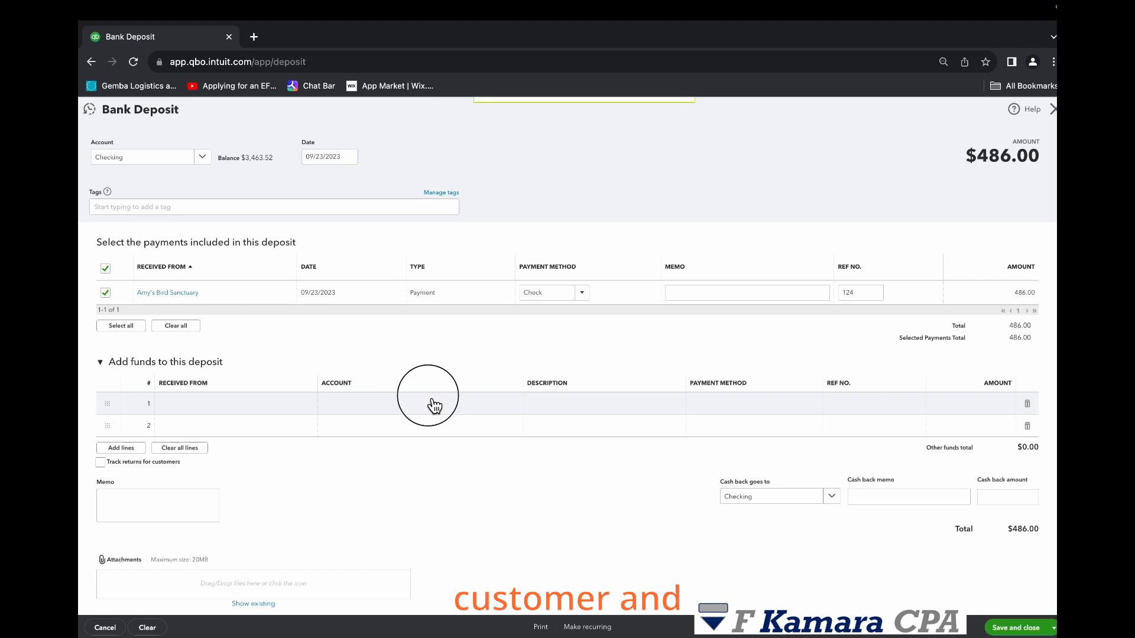
click(522, 405)
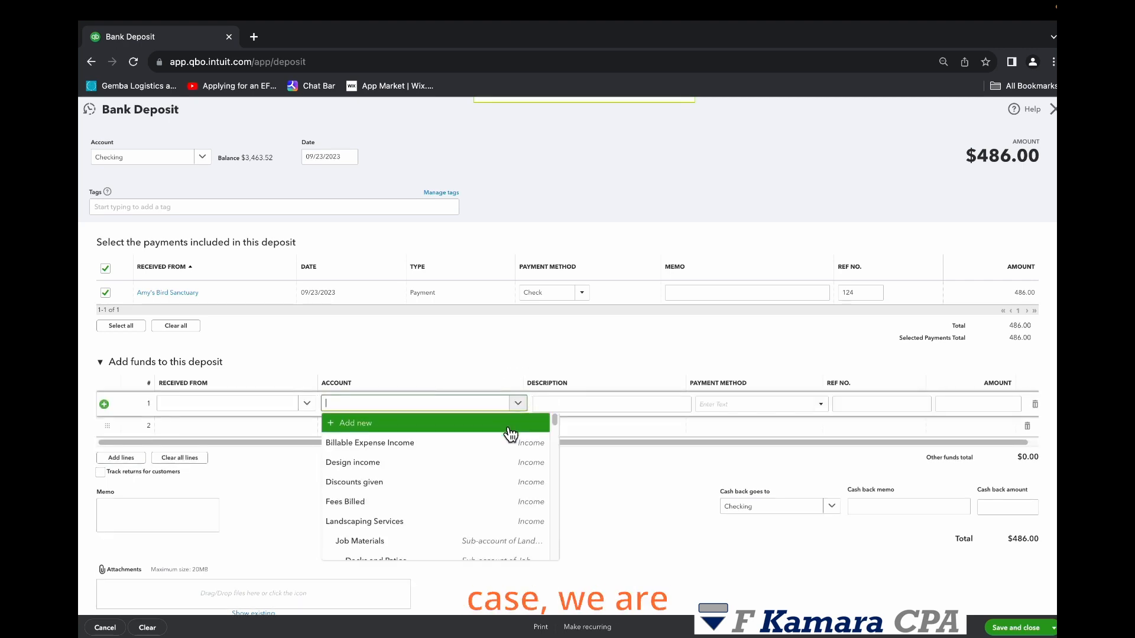
scroll(512, 434, down, 3)
click(414, 324)
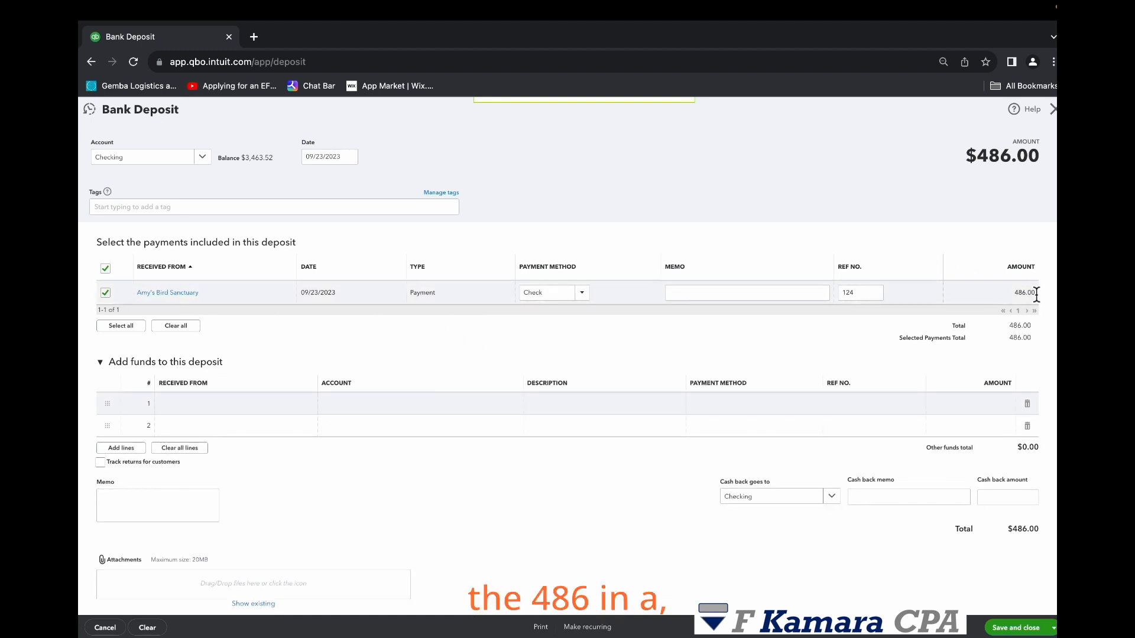
scroll(881, 445, down, 1)
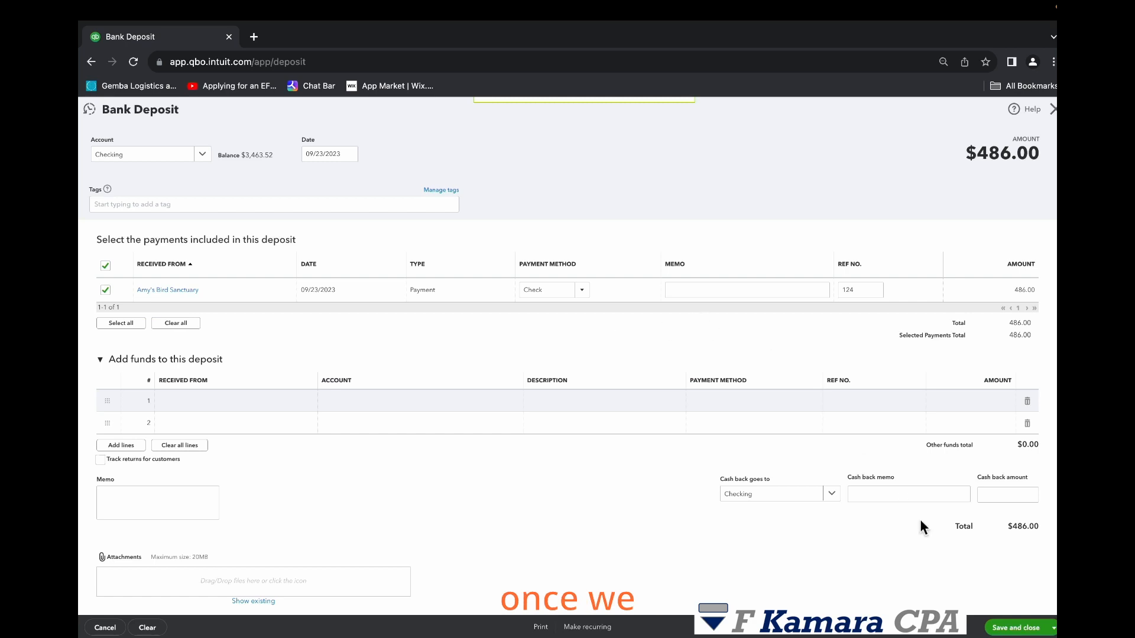
- Save and close the bank deposit
click(1041, 632)
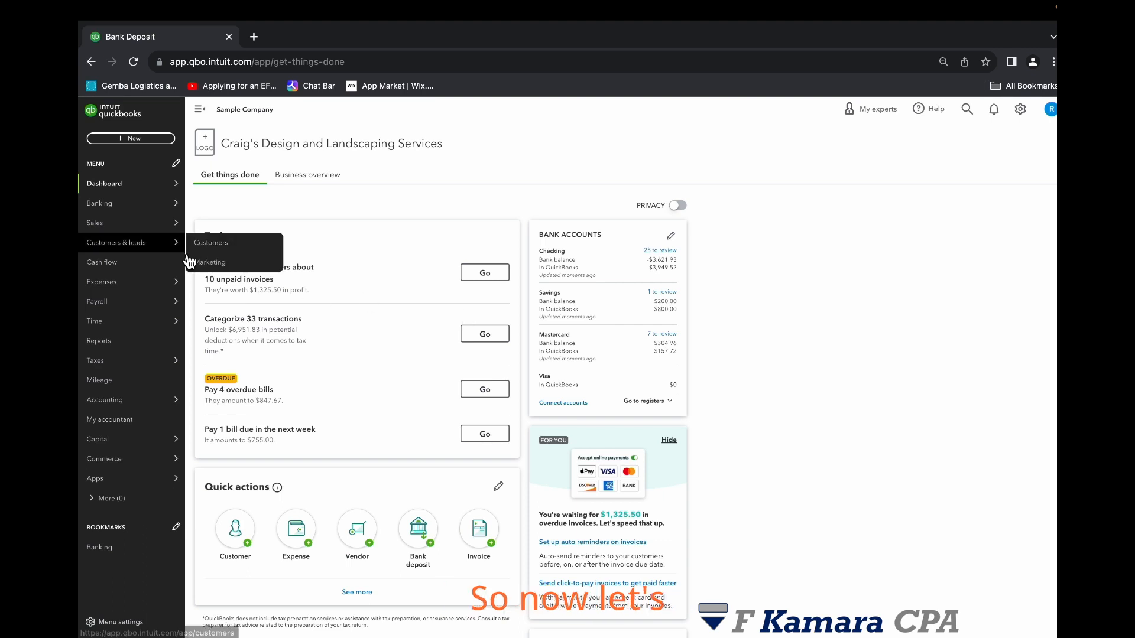
- Open the invoices list and switch between the overdue, not-due and deposited invoice views
mouse_move(167, 224)
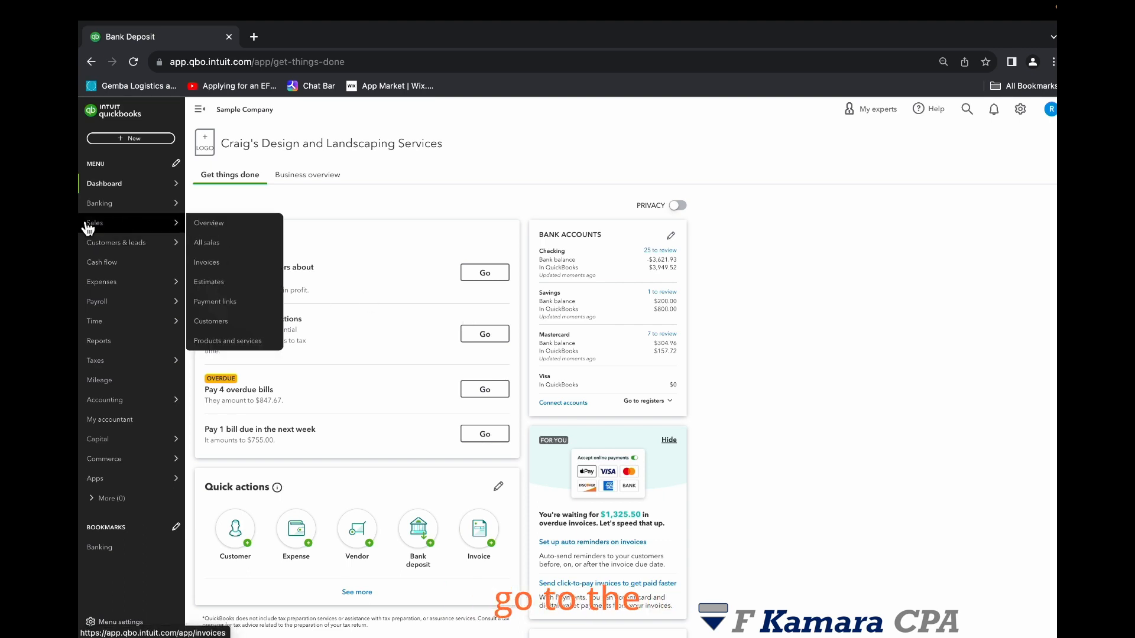
click(228, 265)
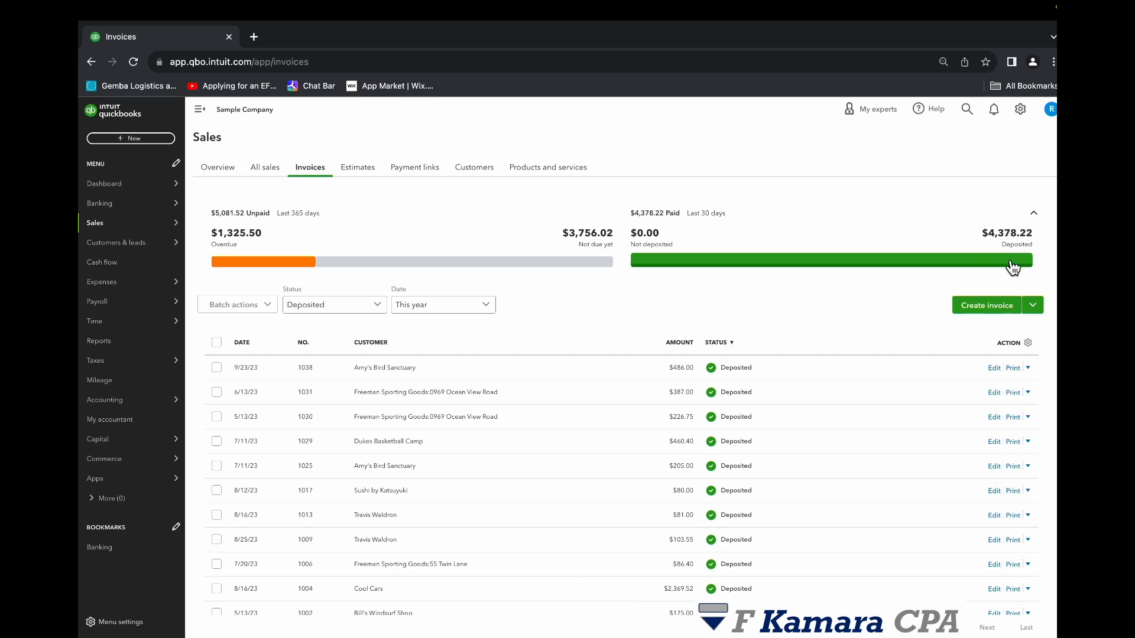
click(249, 269)
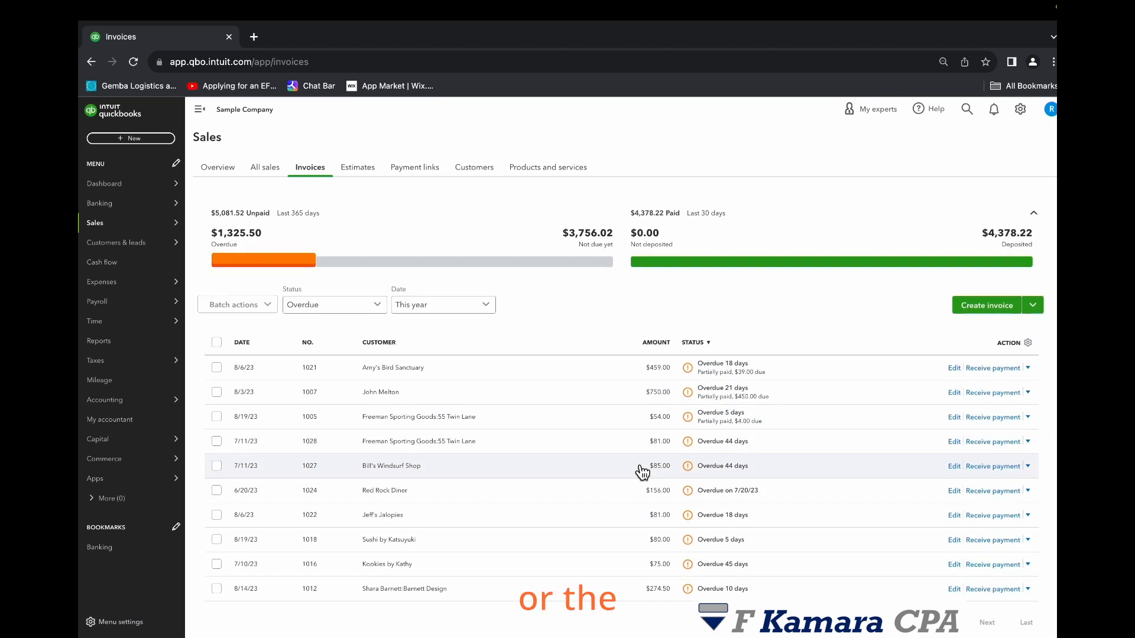
click(464, 265)
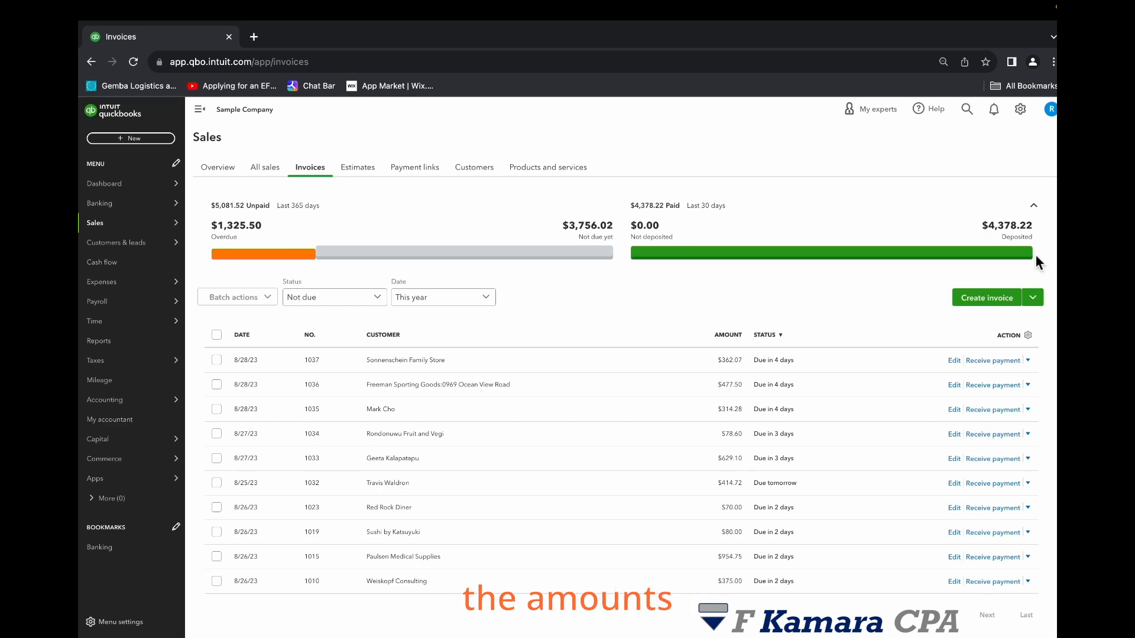
click(1005, 260)
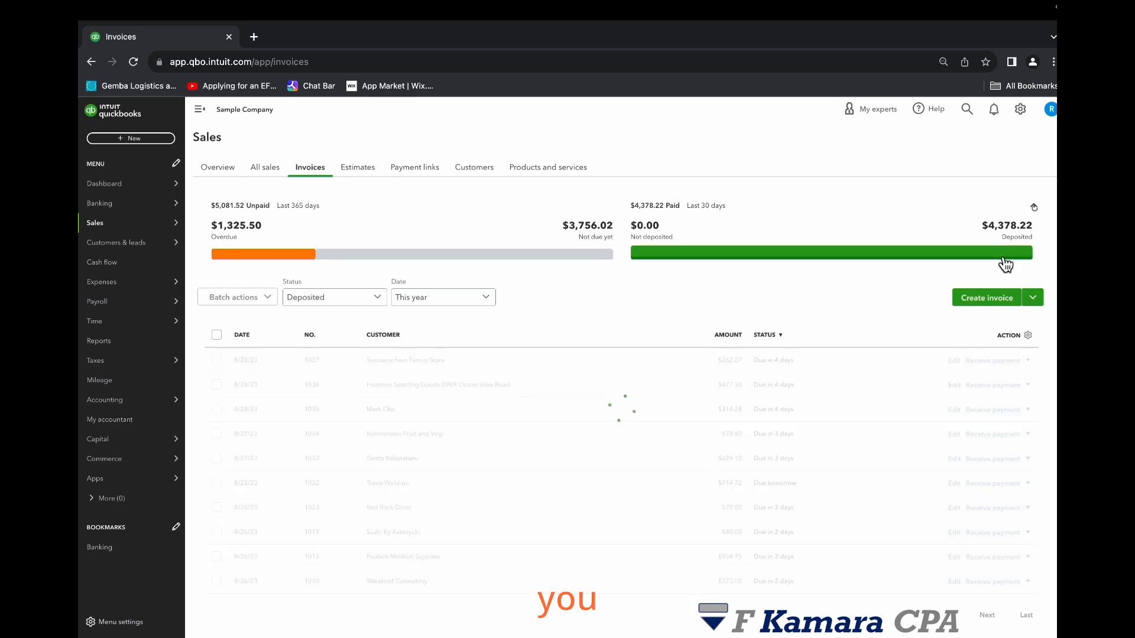
- Scroll through the deposited invoices to review their customers, amounts and statuses
scroll(881, 355, down, 2)
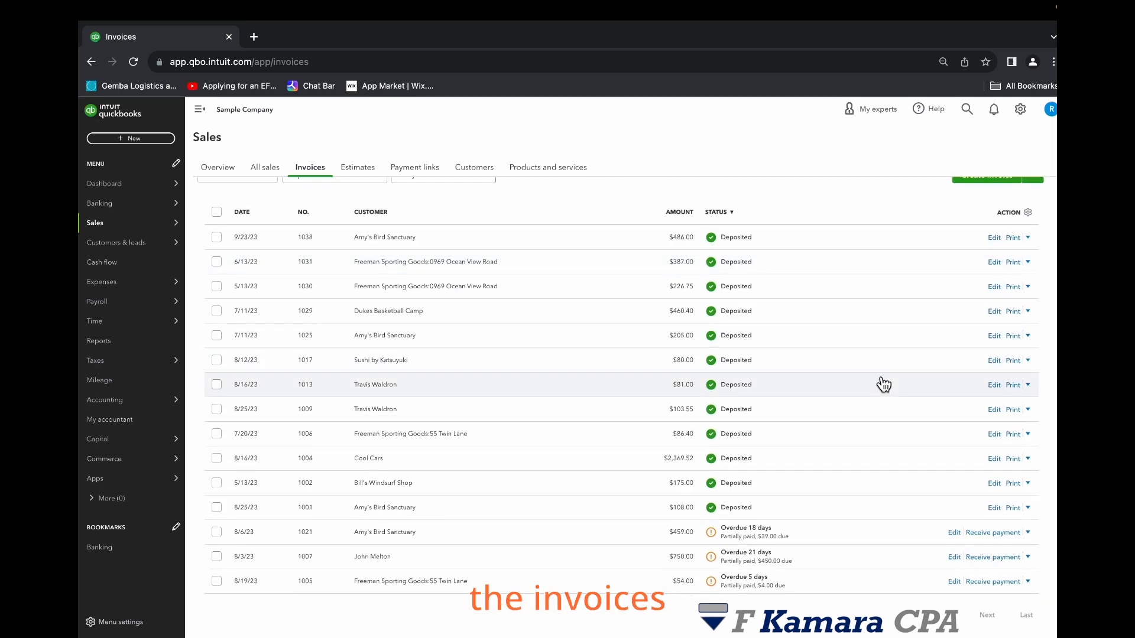
scroll(893, 375, up, 2)
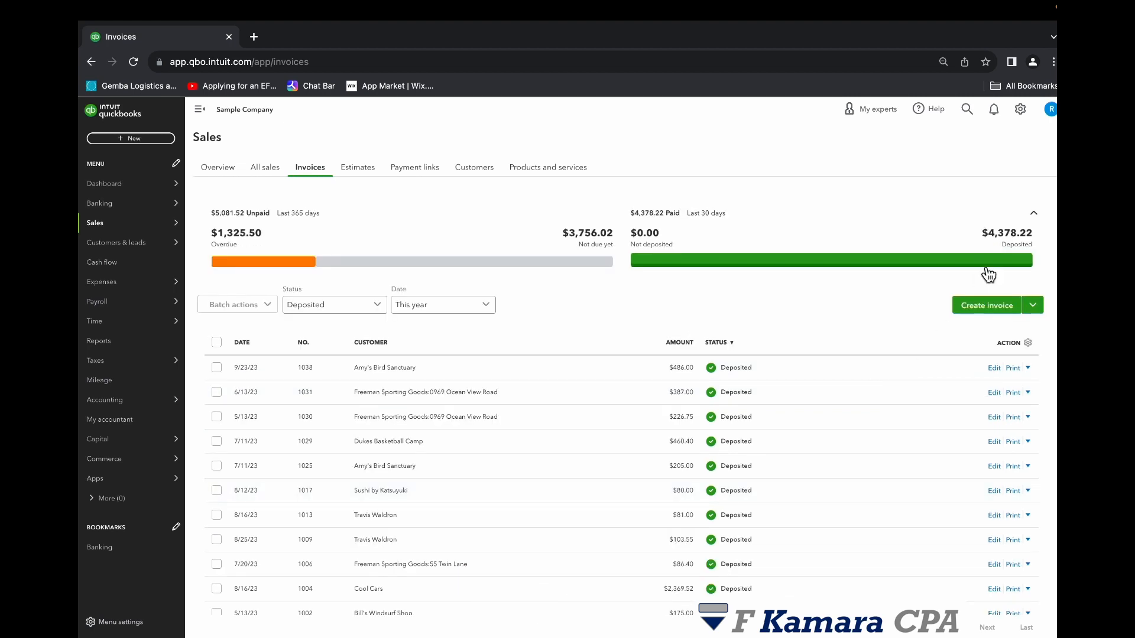
scroll(946, 284, down, 2)
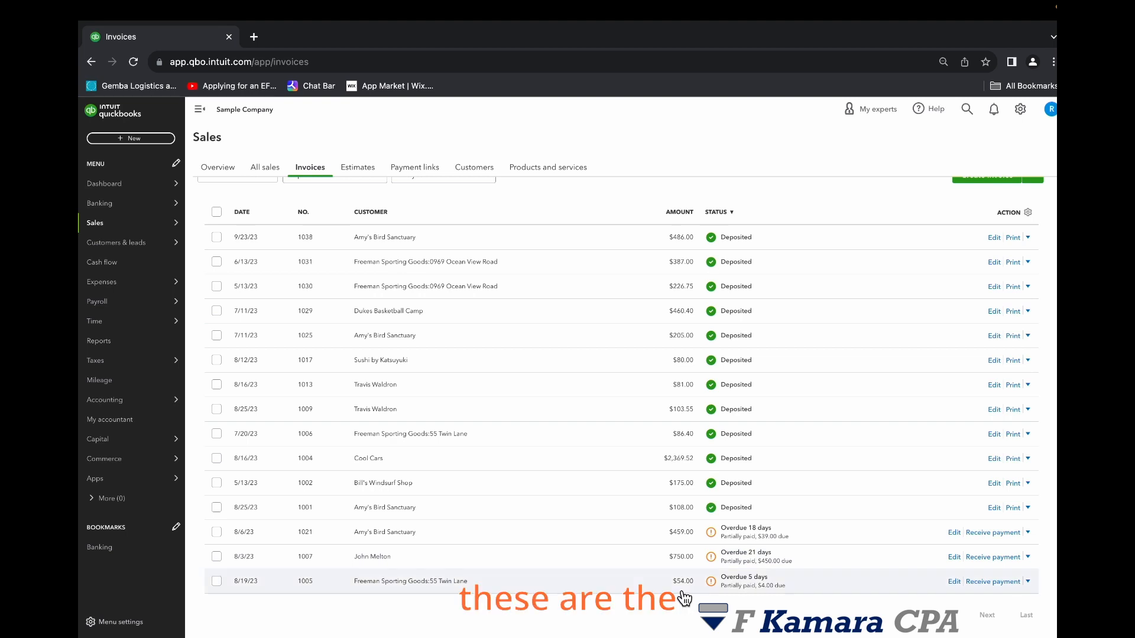
scroll(671, 457, up, 1)
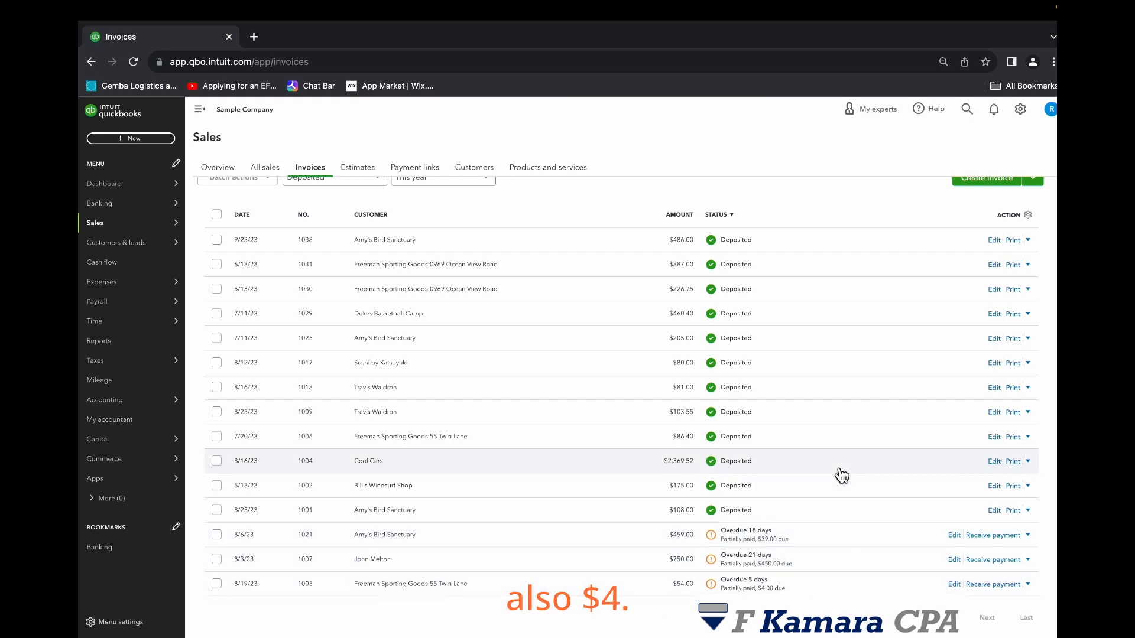
scroll(836, 474, up, 3)
scroll(836, 474, down, 3)
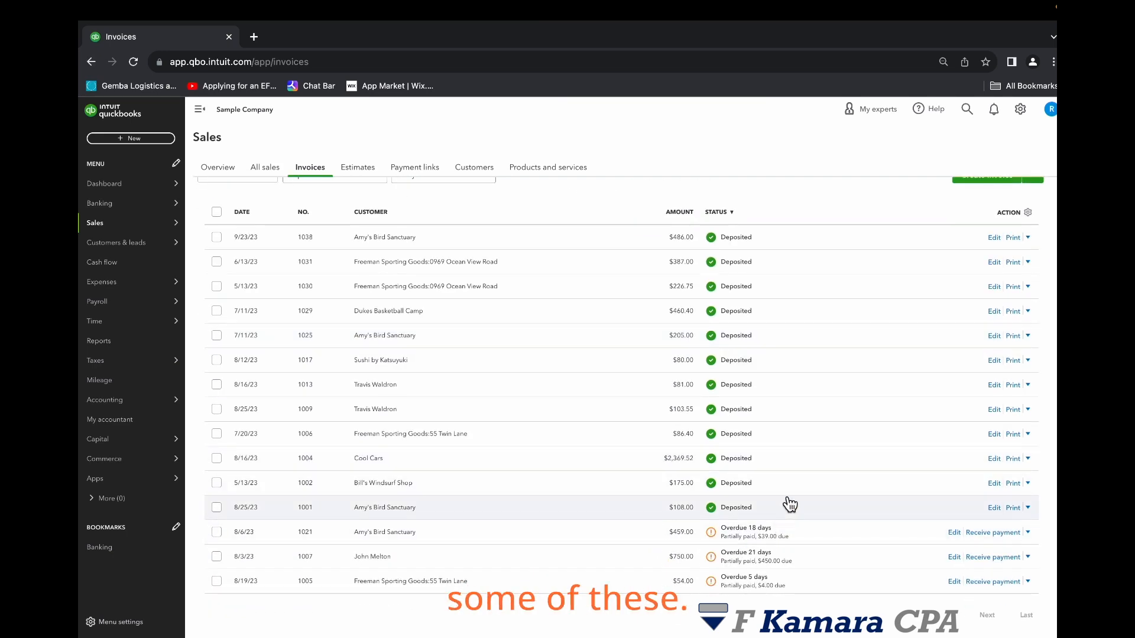
scroll(680, 520, up, 3)
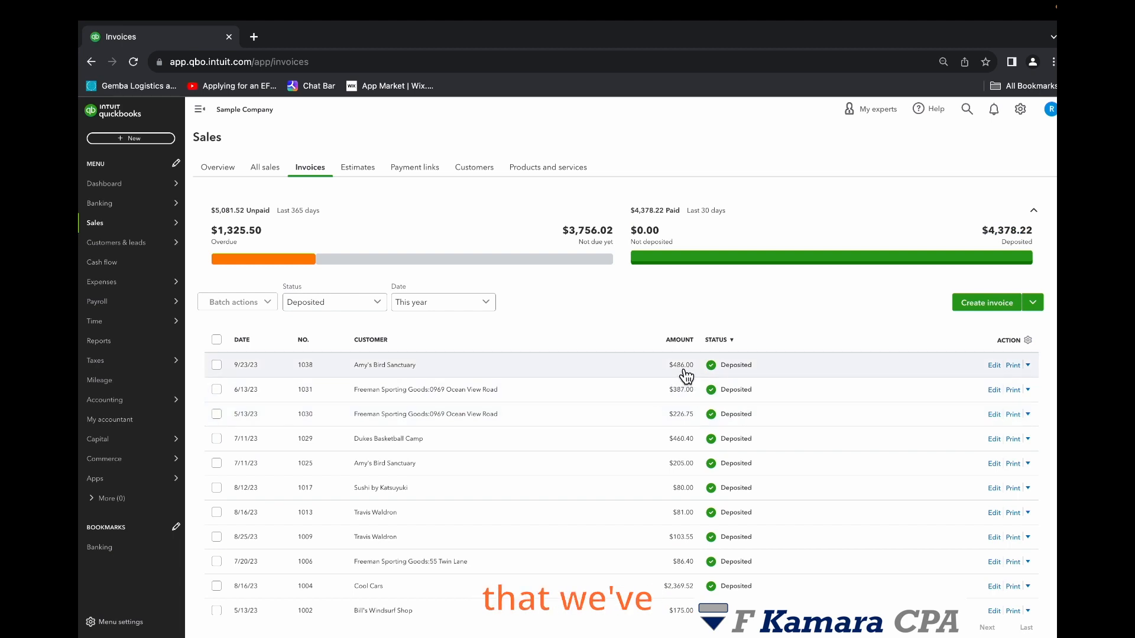
- Open invoice 1038's details, view its linked payment record, and close it
click(660, 369)
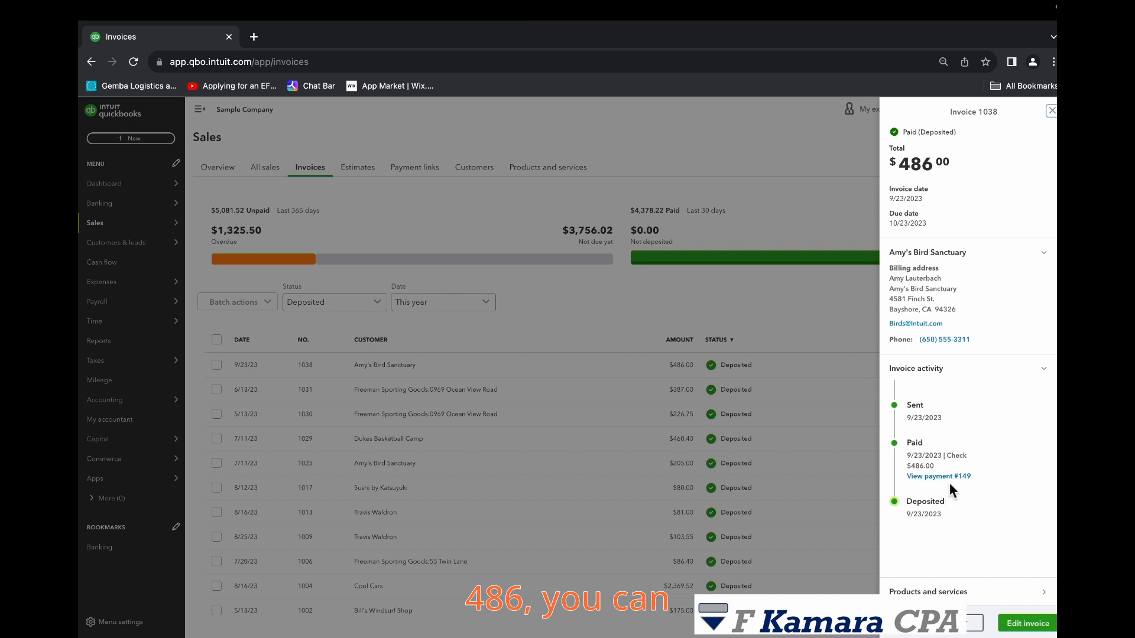
drag(910, 421, 964, 424)
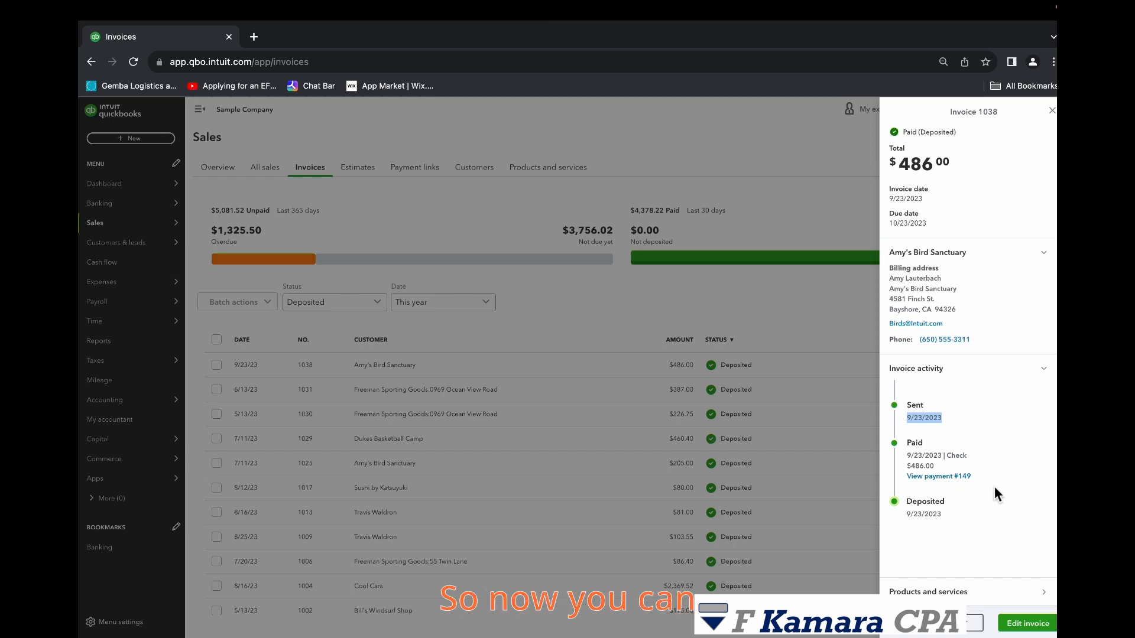
click(950, 477)
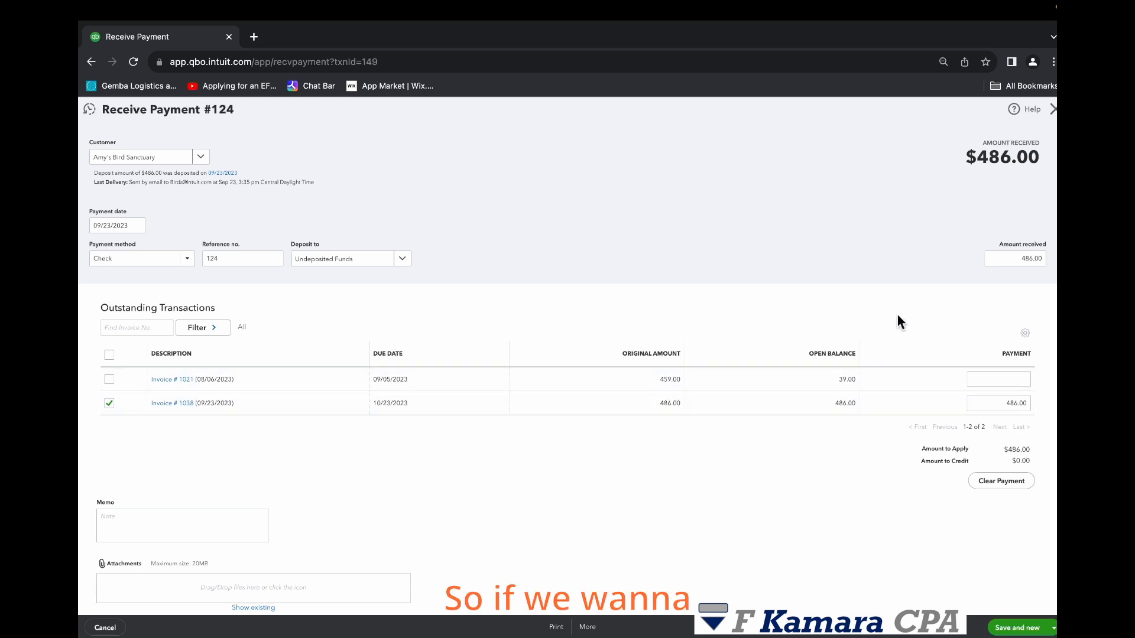
click(1052, 109)
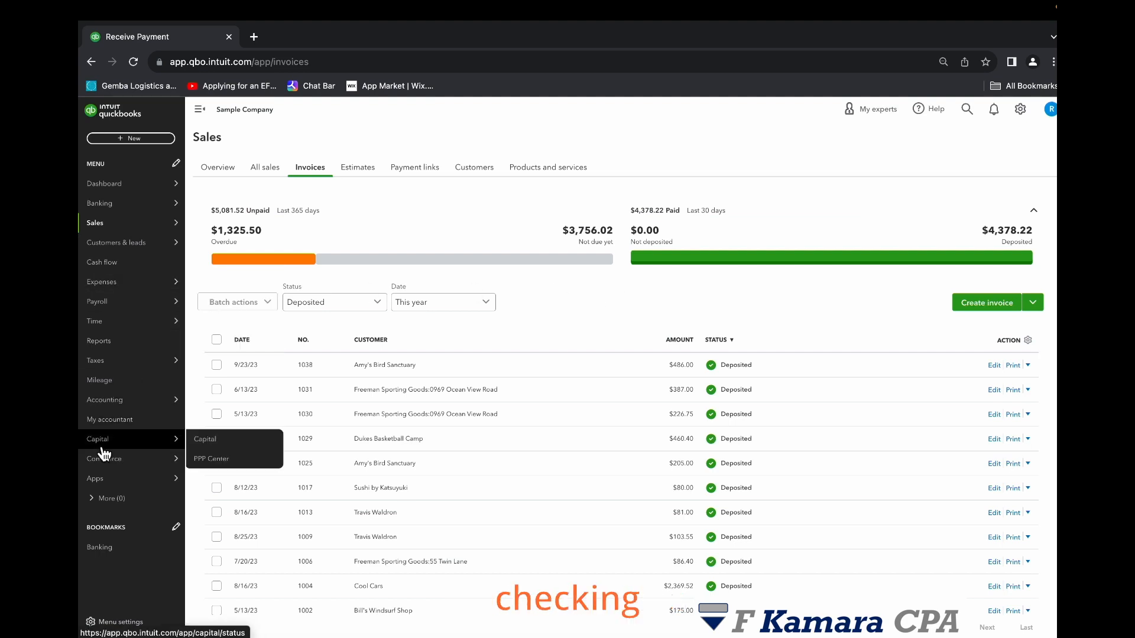
- Open the Checking account register from the chart of accounts and inspect the Amy's Bird Sanctuary deposit of 486
mouse_move(171, 400)
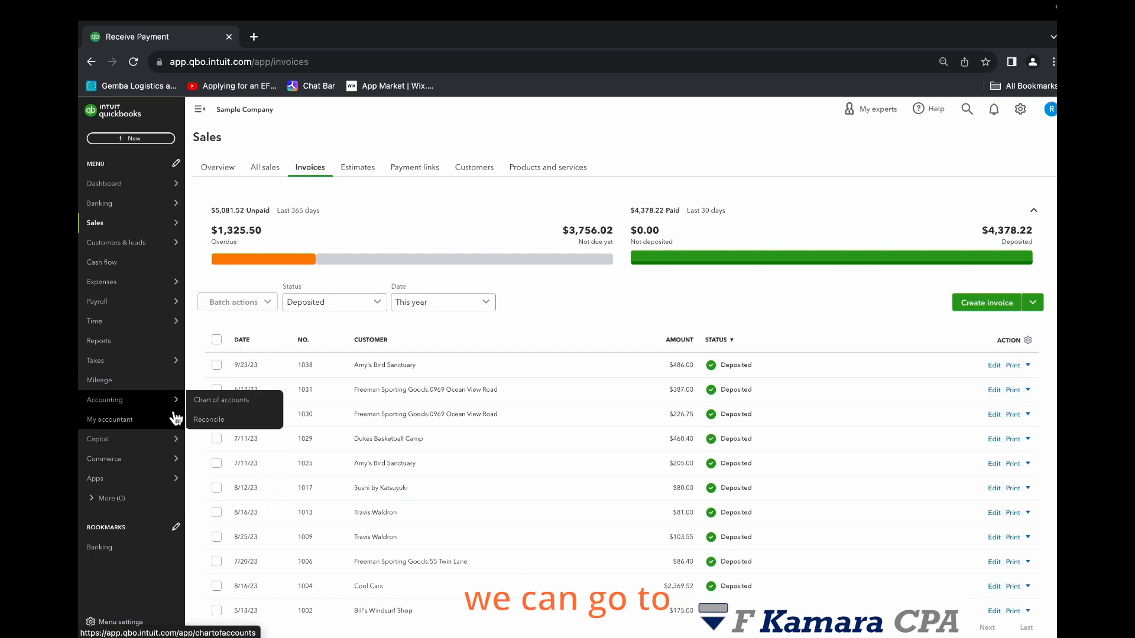
click(225, 398)
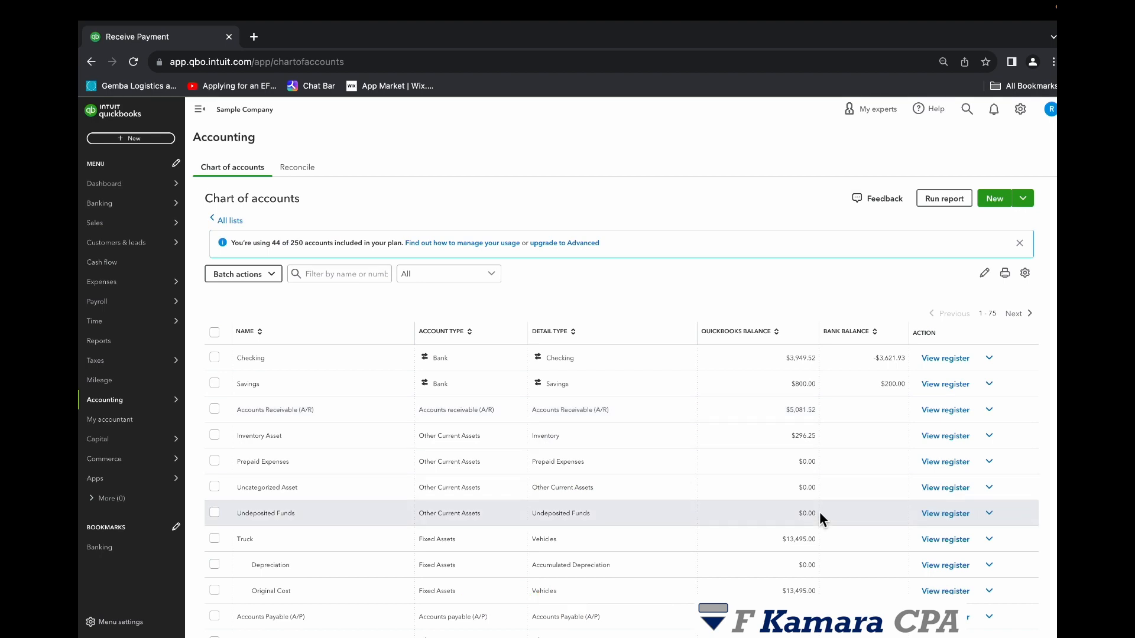
click(940, 358)
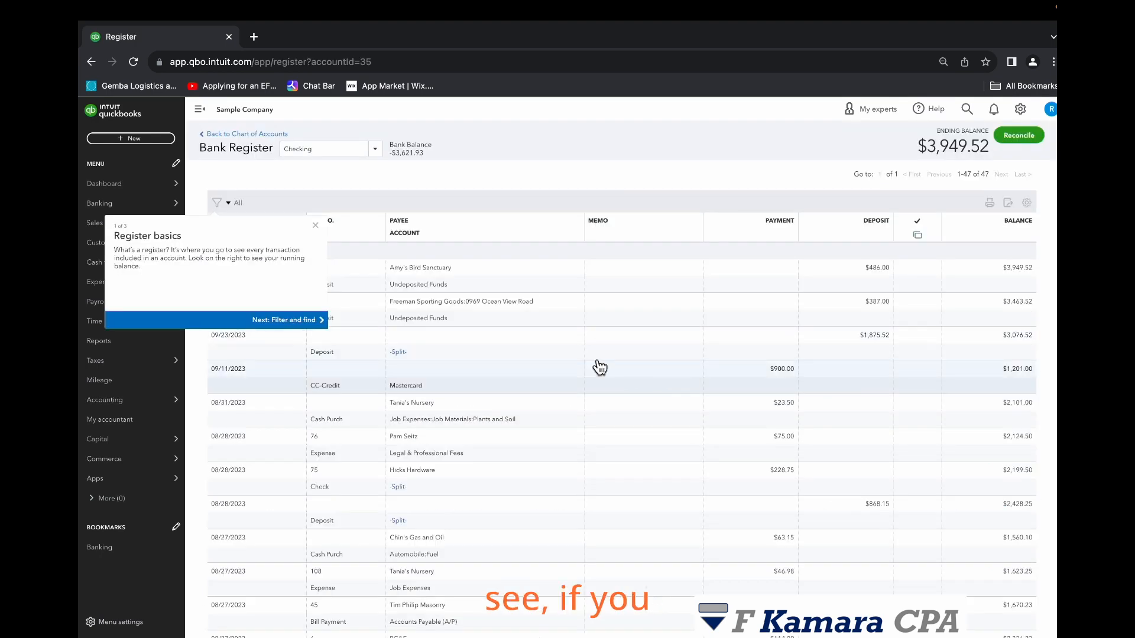
click(316, 226)
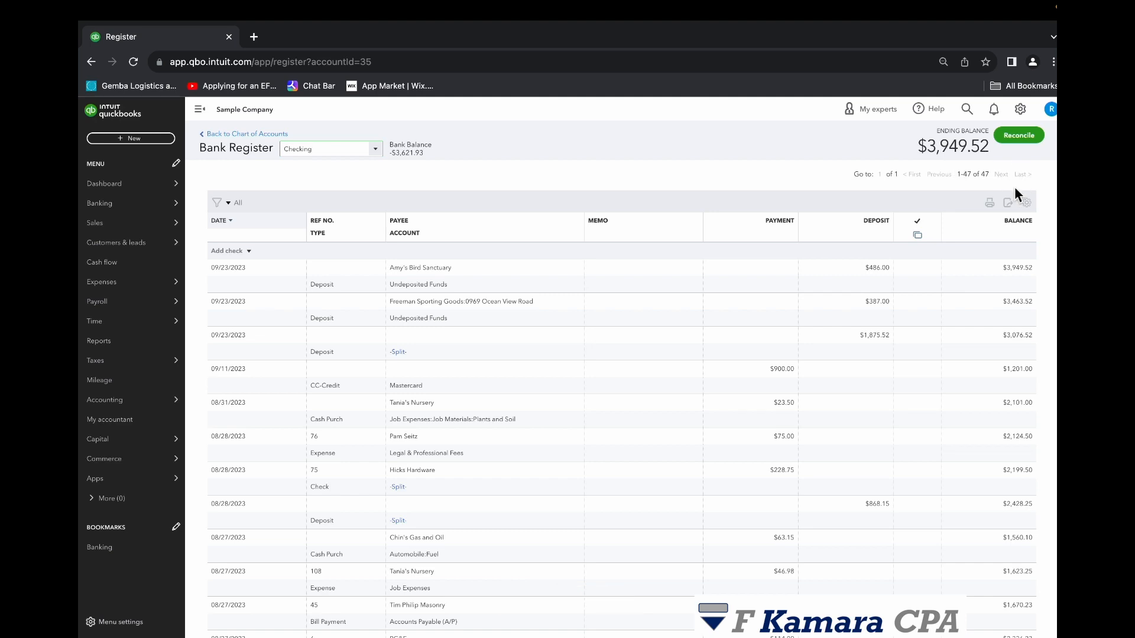
click(836, 273)
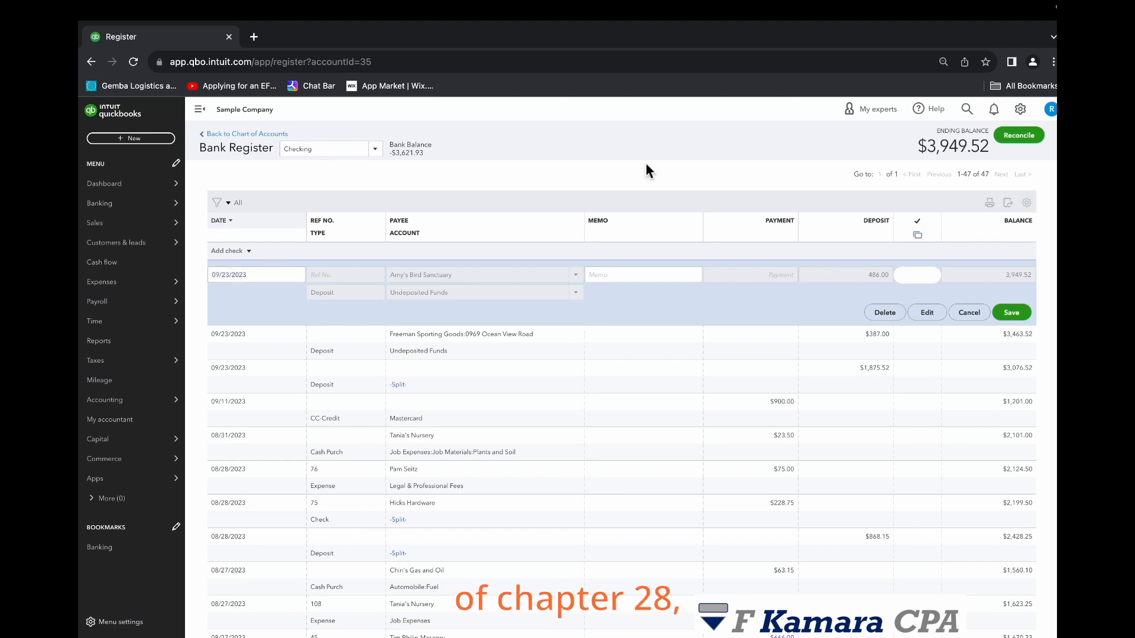